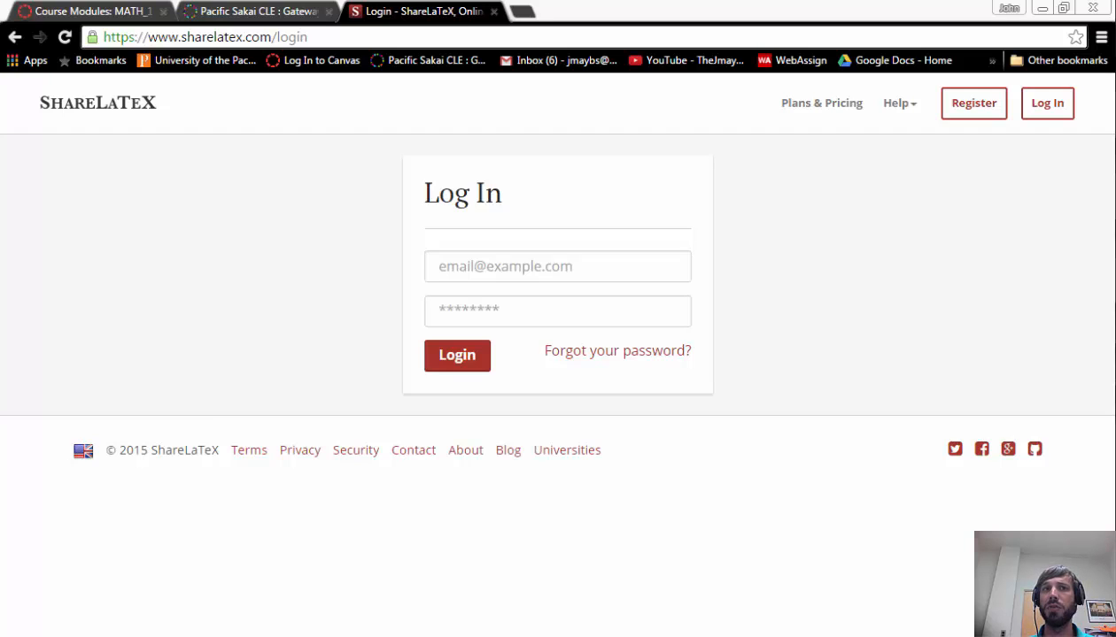
# Log in to ShareLaTeX with the account e-mail and password, declining Chrome's offer to save it.
pyautogui.moveTo(332, 37); pyautogui.dragTo(84, 39)
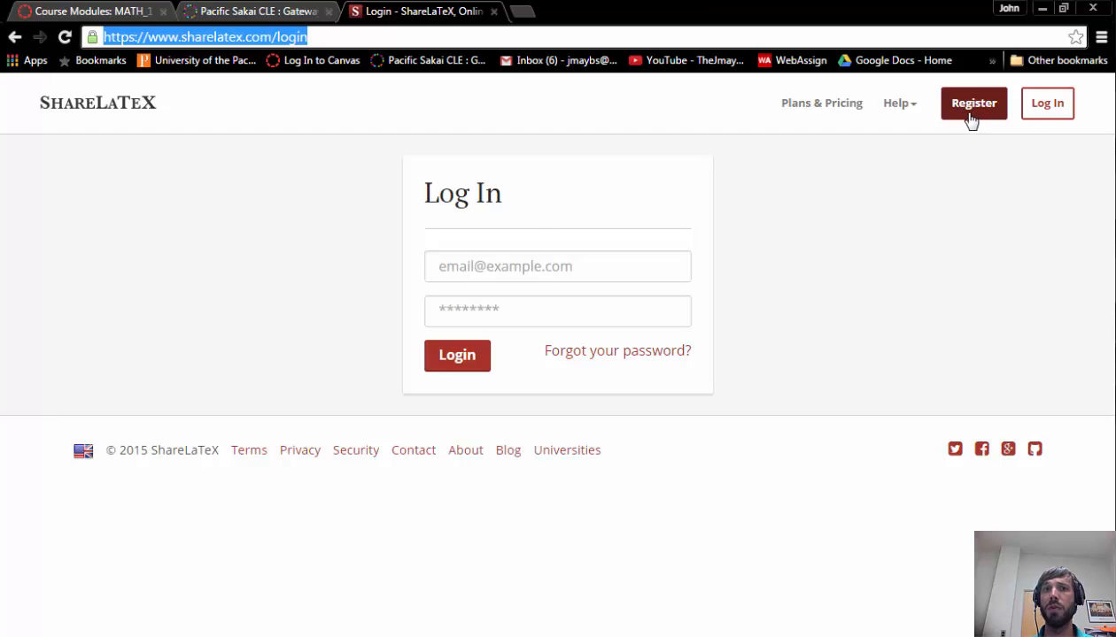
pyautogui.click(559, 268)
pyautogui.write('jmayberr')
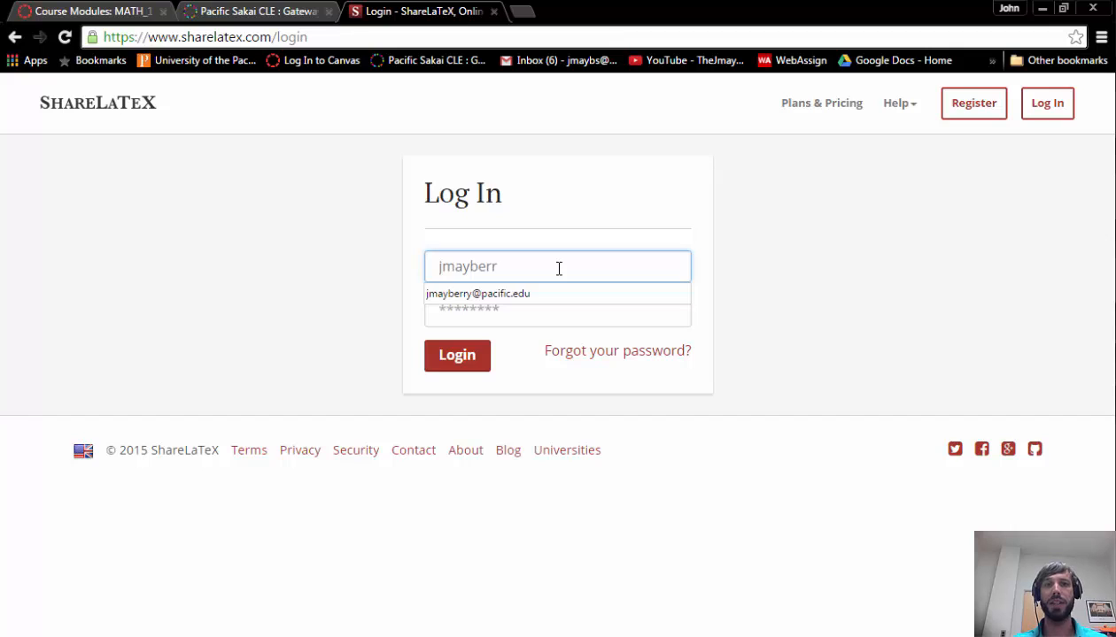
pyautogui.press('Down')
pyautogui.press('Return')
pyautogui.press('Tab')
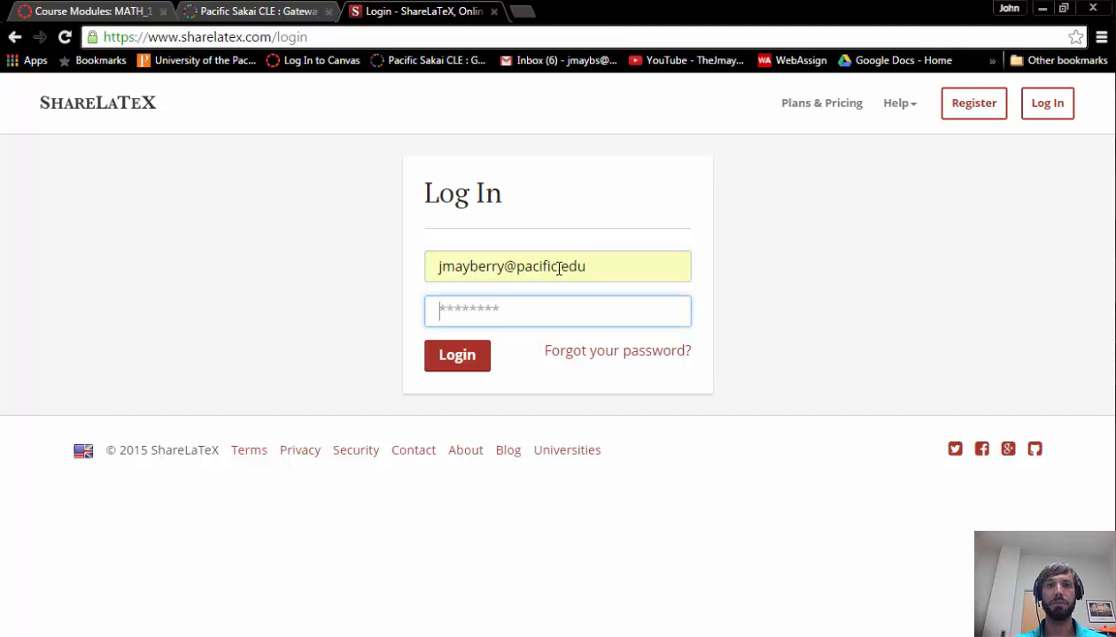
pyautogui.write('•••••••')
pyautogui.press('Return')
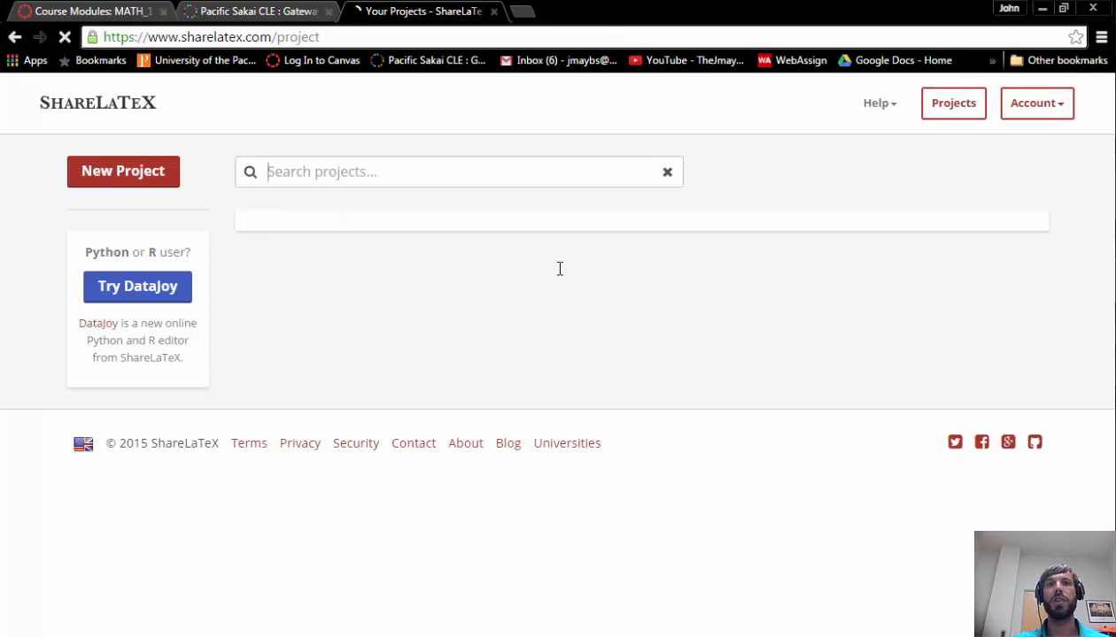
pyautogui.click(1000, 139)
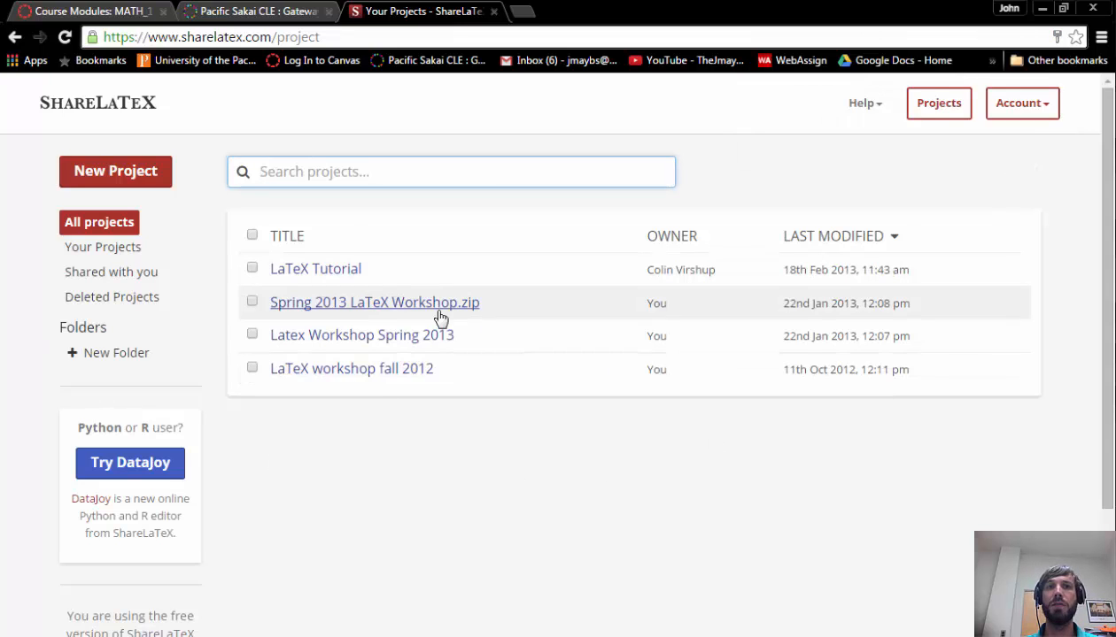
# Create a new blank project named 'Homework 0'.
pyautogui.click(129, 177)
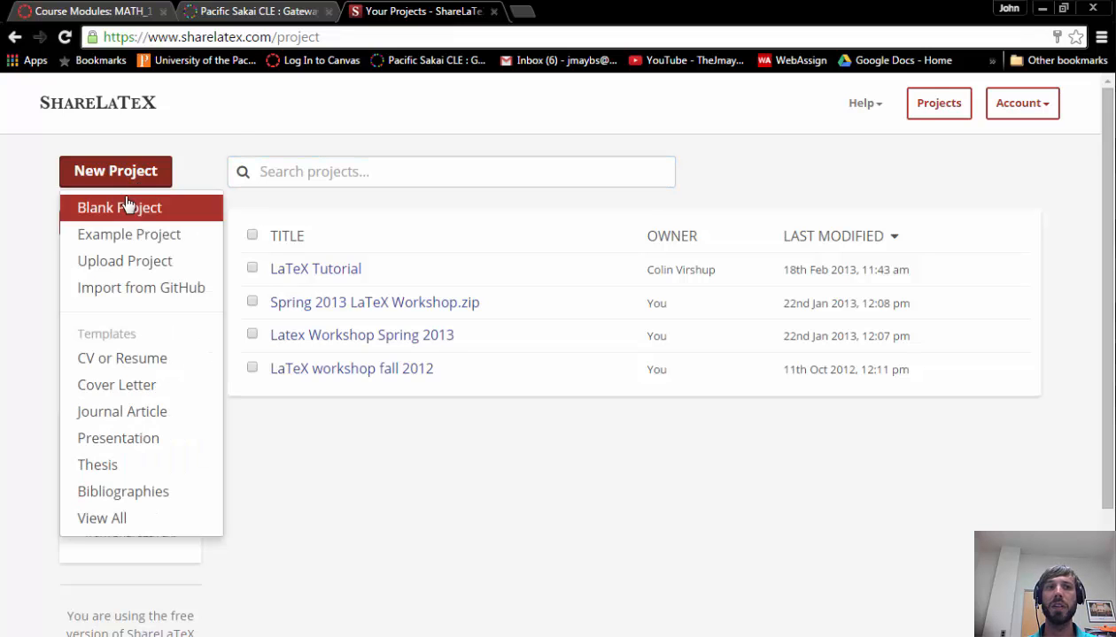
pyautogui.click(125, 207)
pyautogui.write('Homework 0')
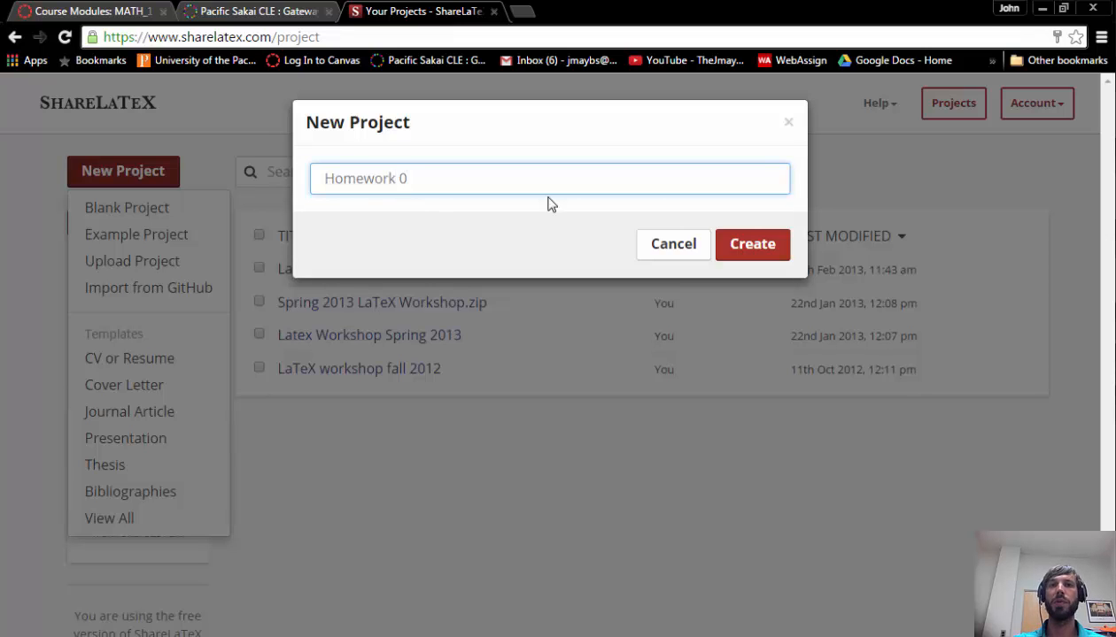
pyautogui.click(754, 248)
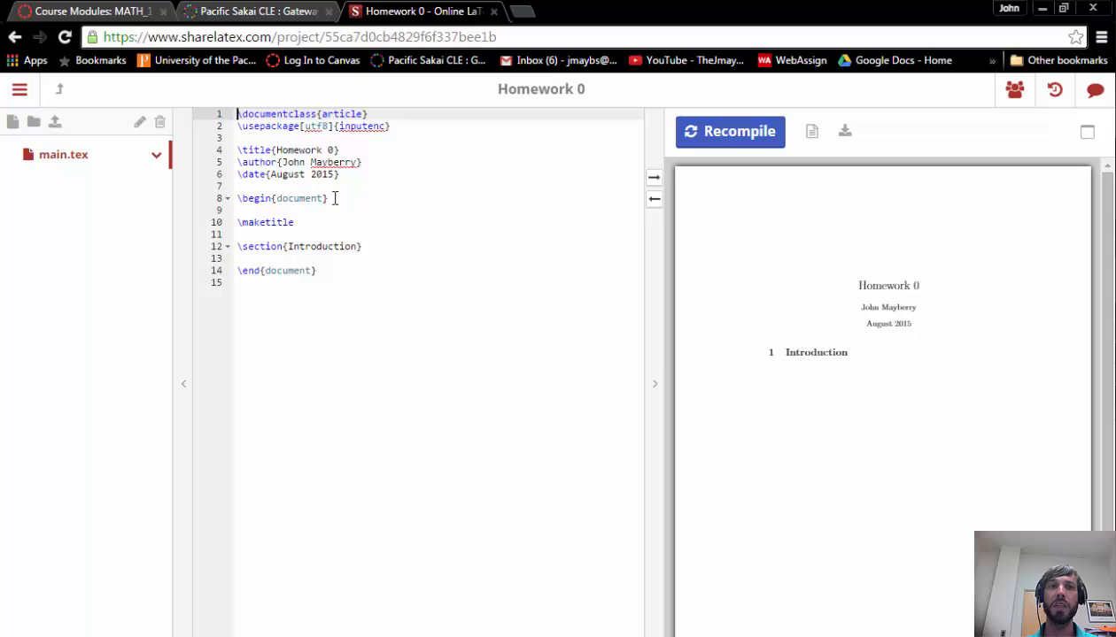
# Highlight the \begin{document} line, the preamble, the package lines and the title block to point them out.
pyautogui.moveTo(334, 198); pyautogui.dragTo(237, 198)
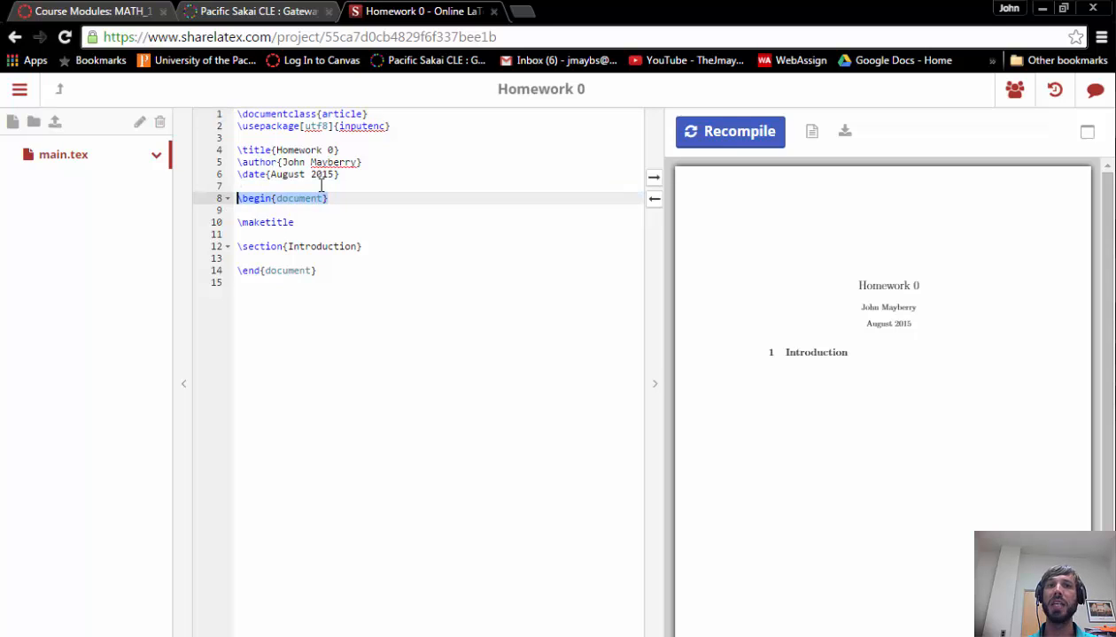
pyautogui.moveTo(322, 184); pyautogui.dragTo(218, 116)
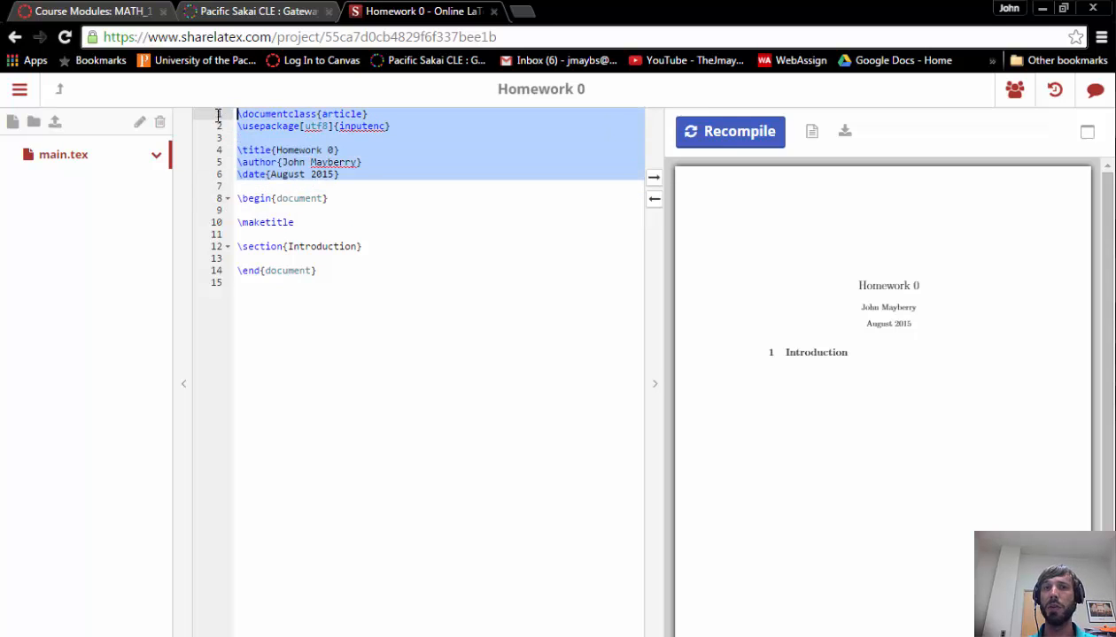
pyautogui.click(313, 128)
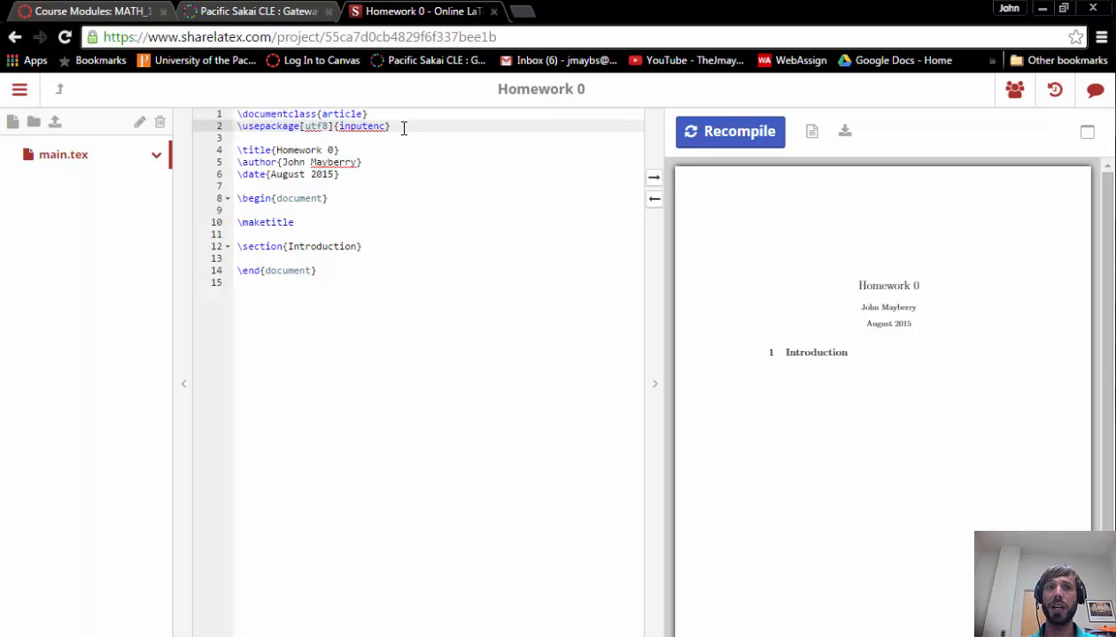
pyautogui.moveTo(403, 128); pyautogui.dragTo(197, 112)
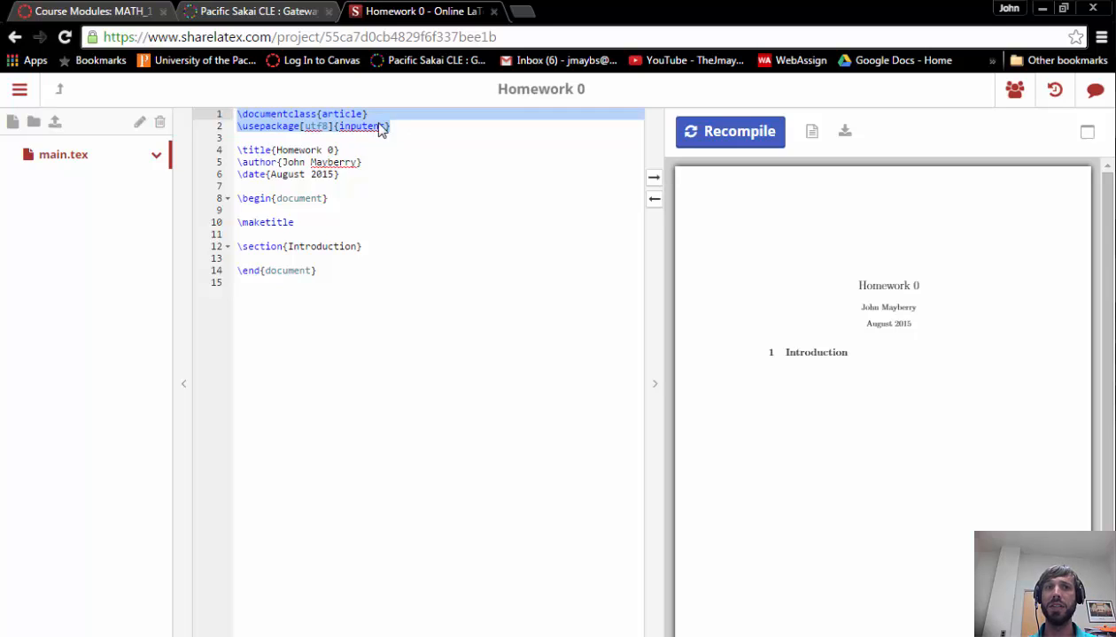
pyautogui.moveTo(351, 181); pyautogui.dragTo(230, 152)
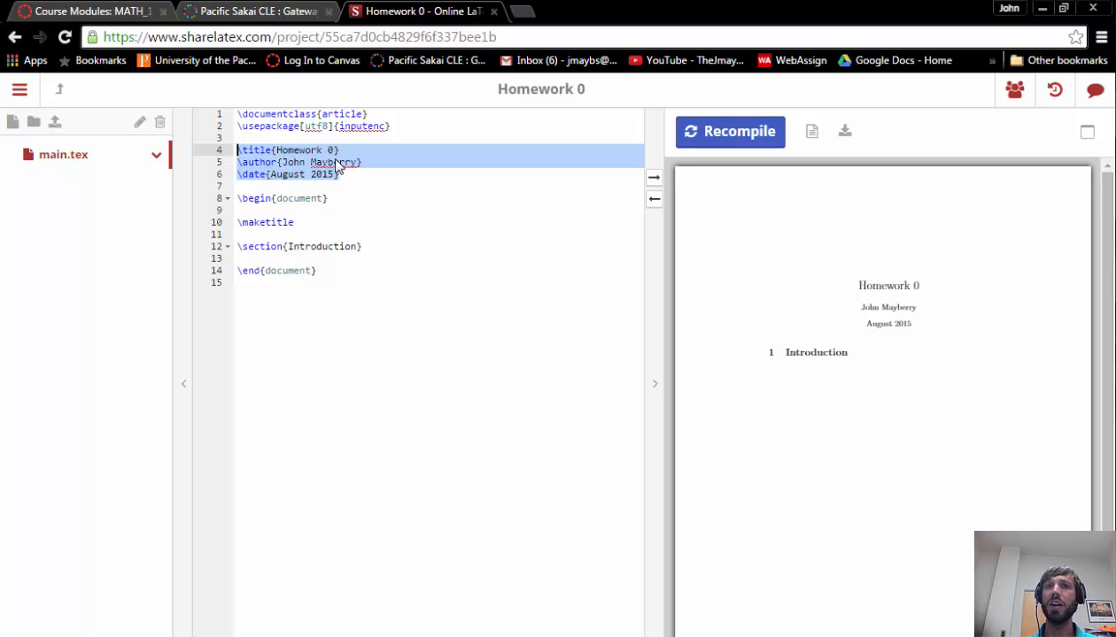
pyautogui.click(299, 150)
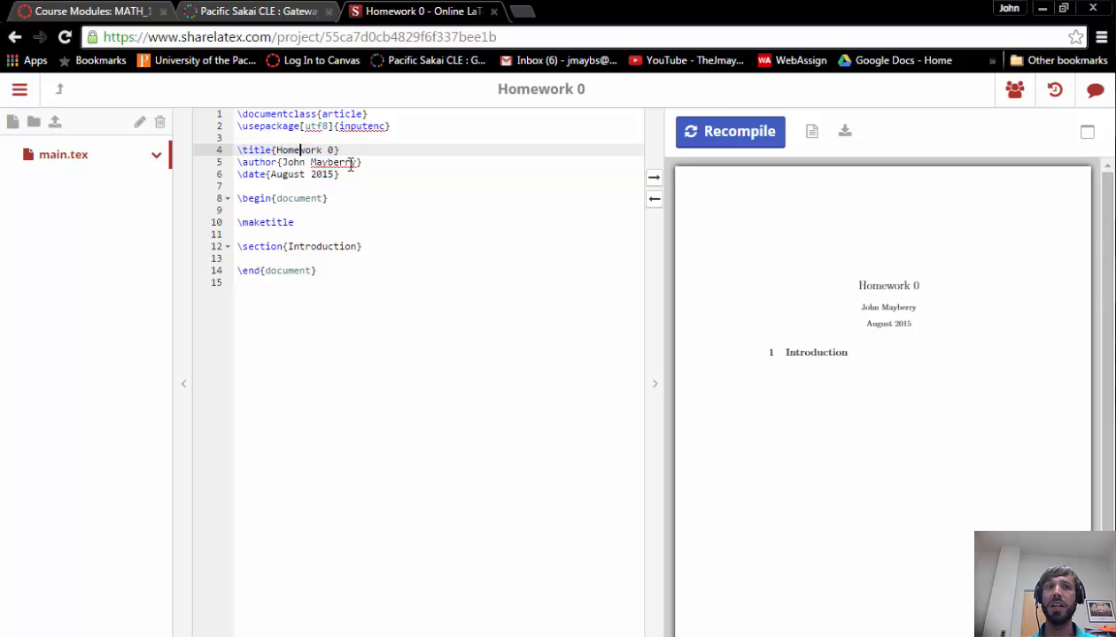
# Append ' Esquire' to the author name on line 5 and recompile.
pyautogui.click(359, 164)
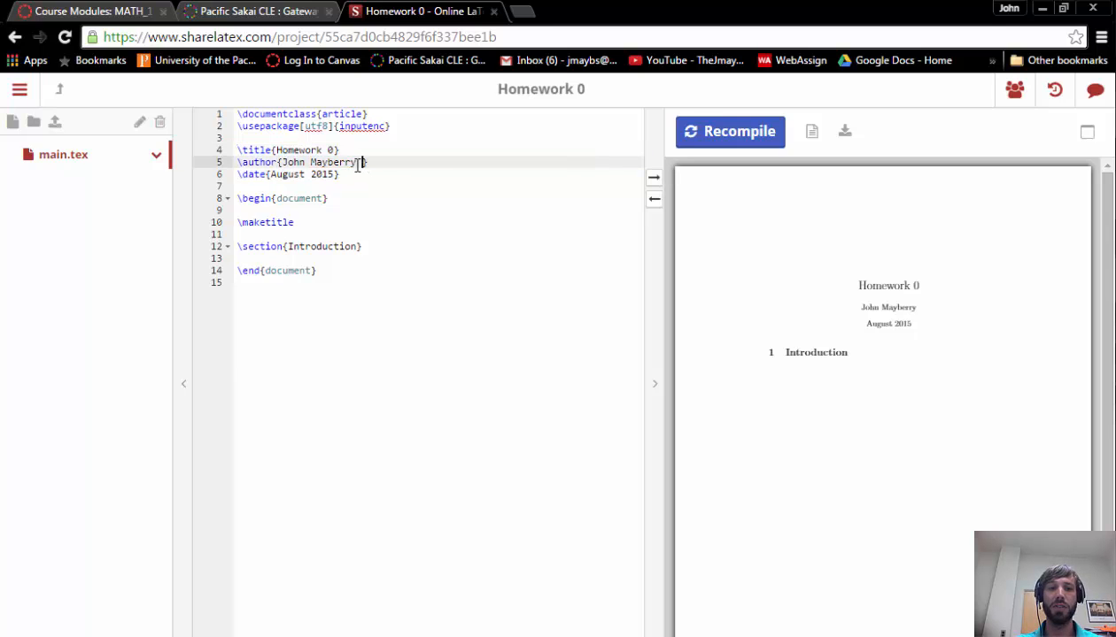
pyautogui.write('Espquire')
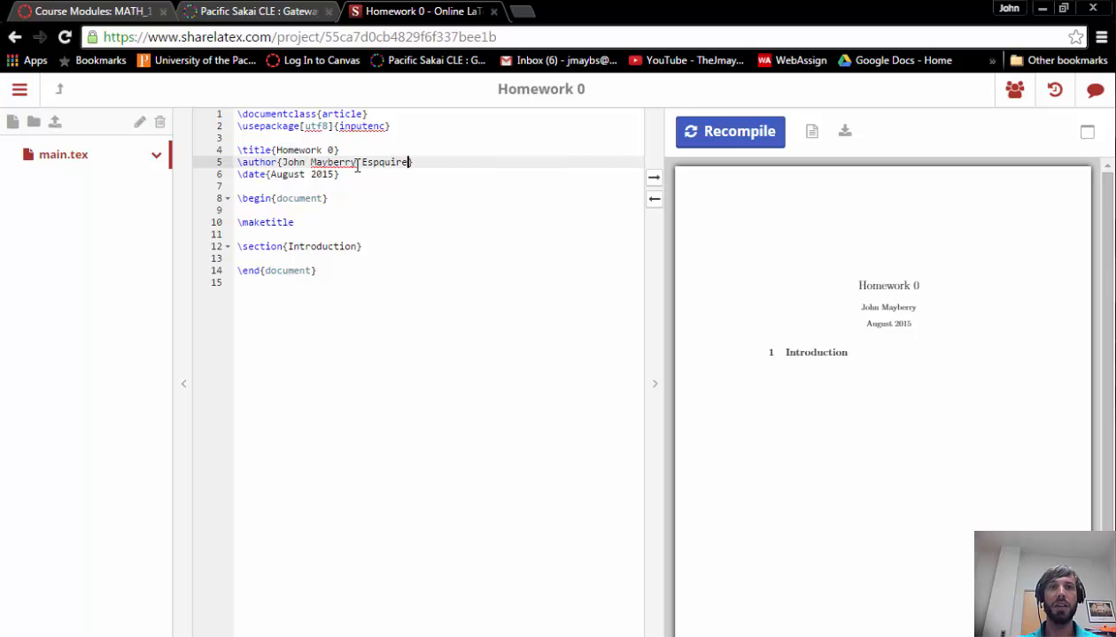
pyautogui.press('BackSpace')
pyautogui.press('BackSpace')
pyautogui.press('BackSpace')
pyautogui.press('BackSpace')
pyautogui.write('quire')
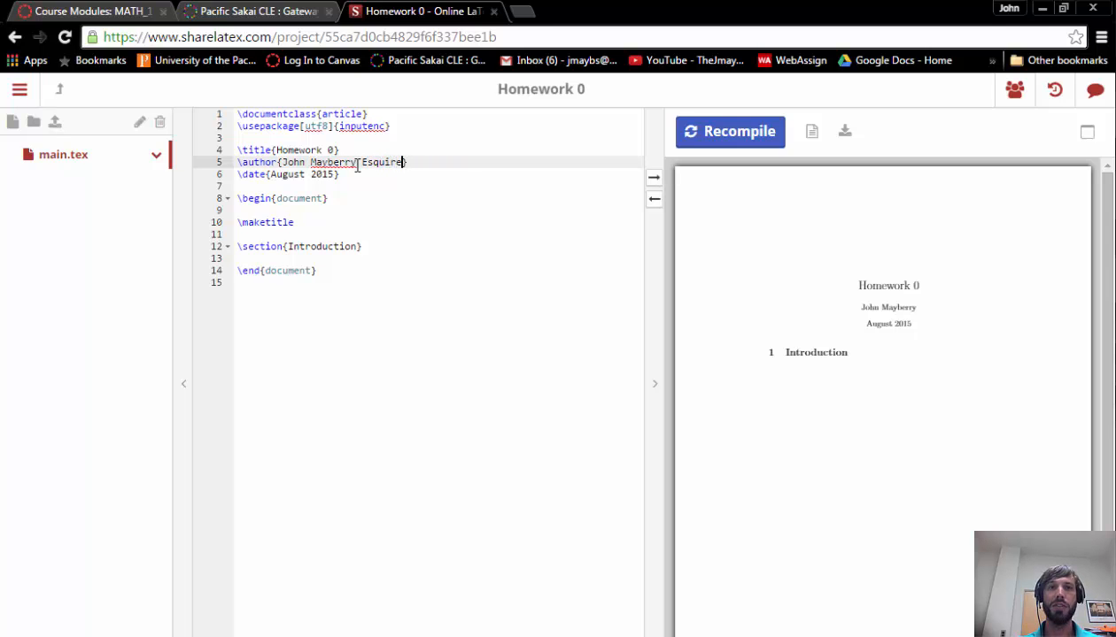
pyautogui.click(760, 133)
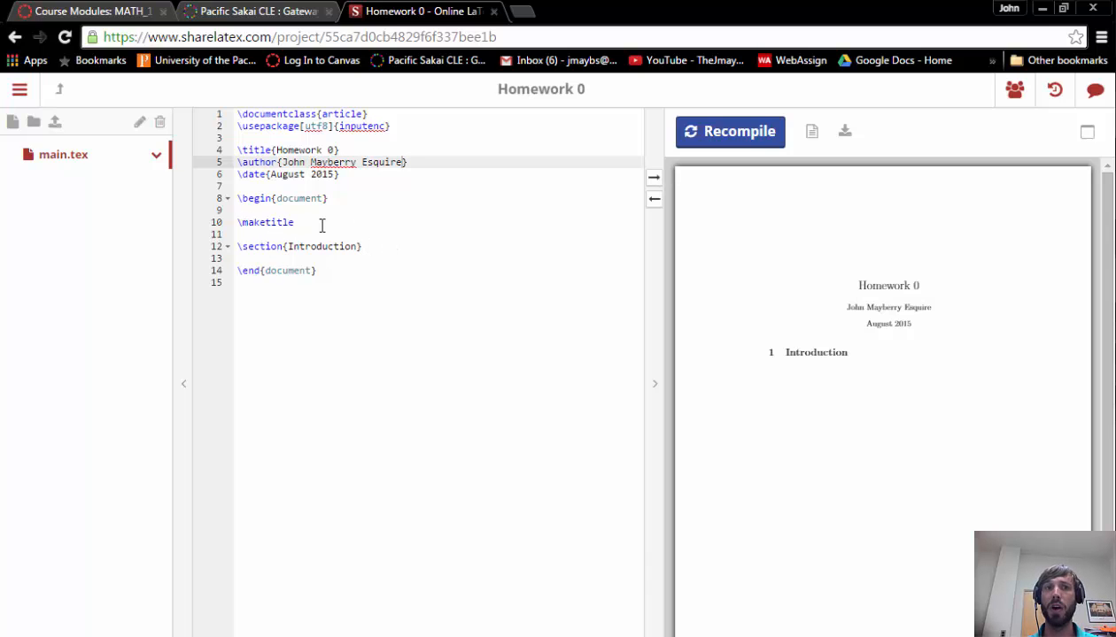
# Replace the Introduction heading with 'The probability of the union of two events $A$' and recompile.
pyautogui.moveTo(362, 246); pyautogui.dragTo(226, 248)
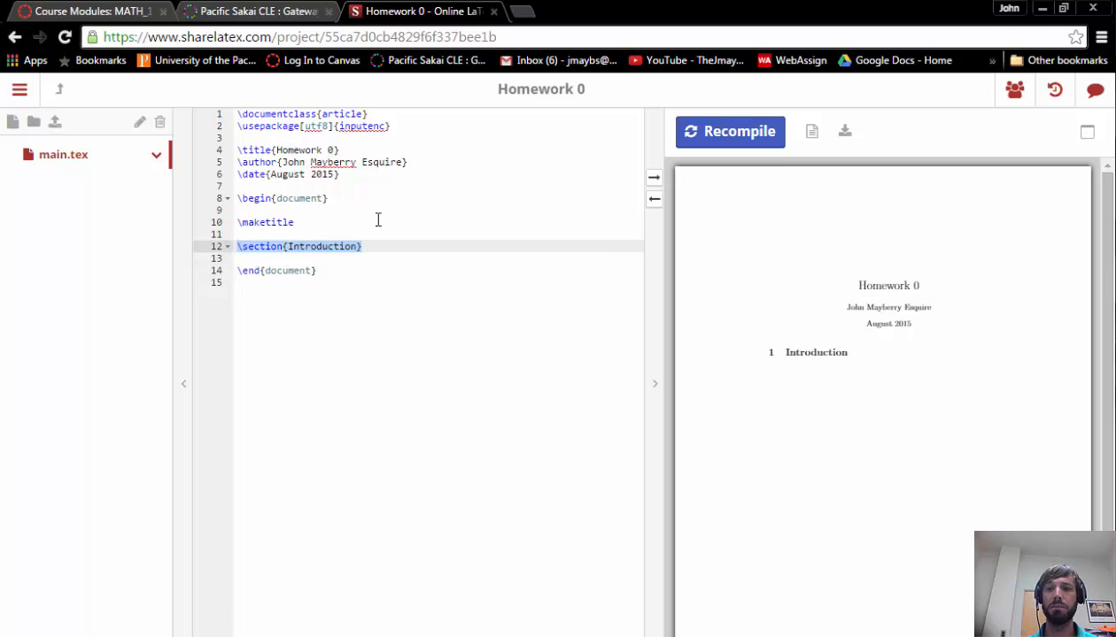
pyautogui.press('BackSpace')
pyautogui.click(733, 144)
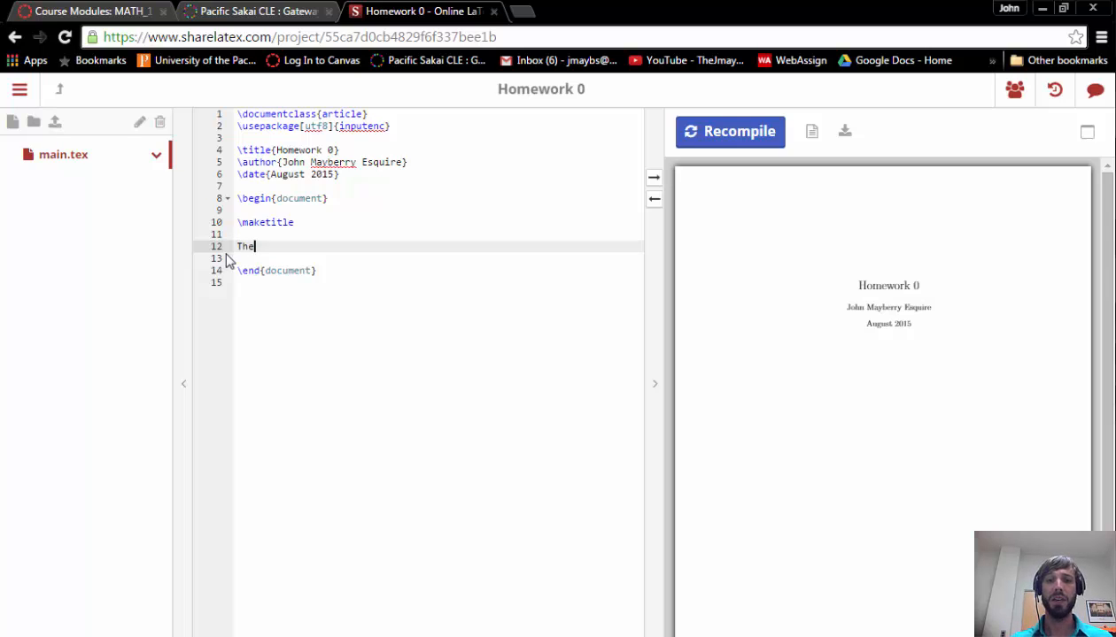
pyautogui.write('probability')
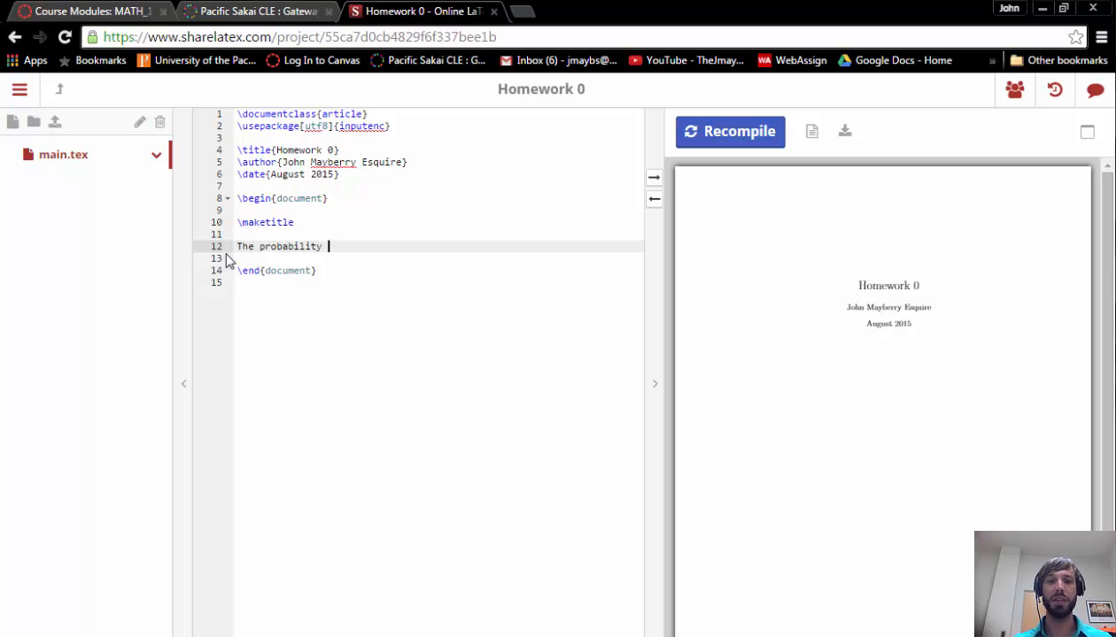
pyautogui.write(' of the union of ')
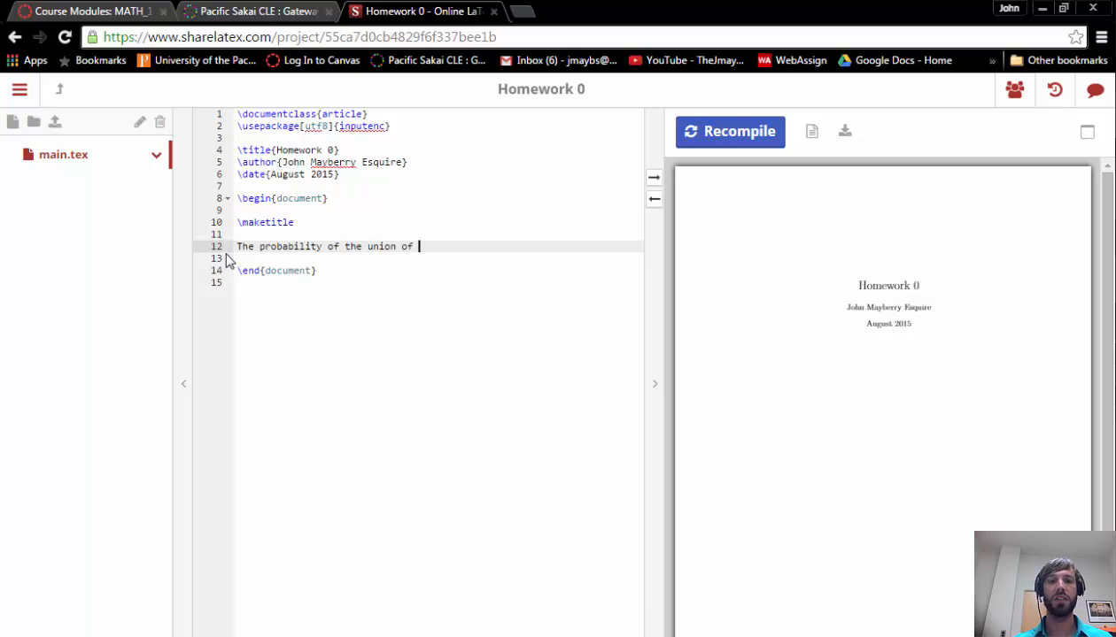
pyautogui.write('two events')
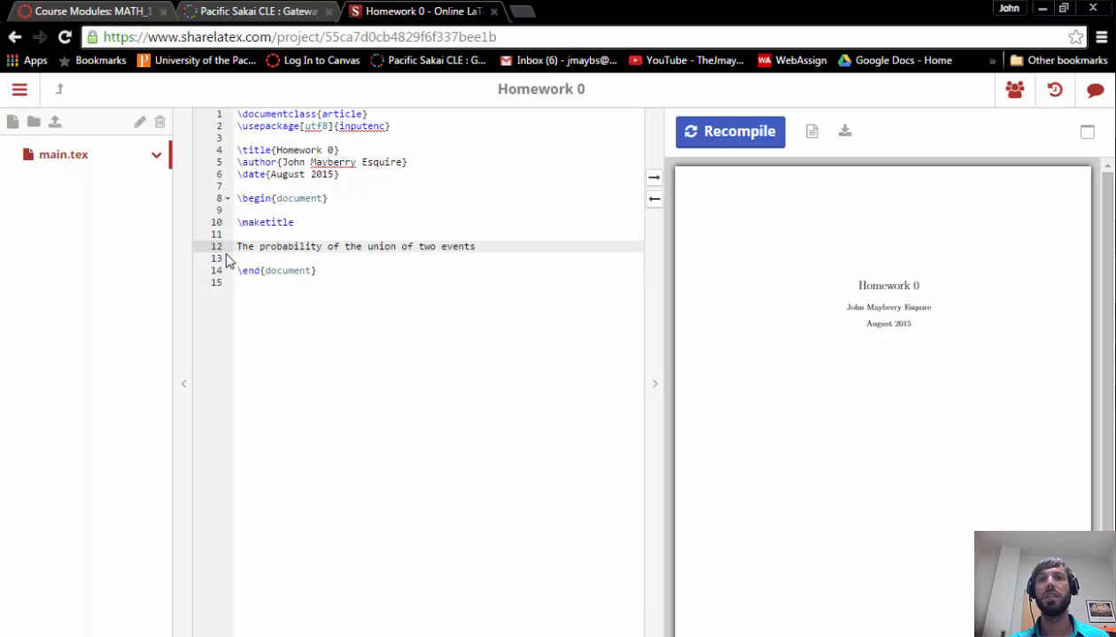
pyautogui.click(699, 155)
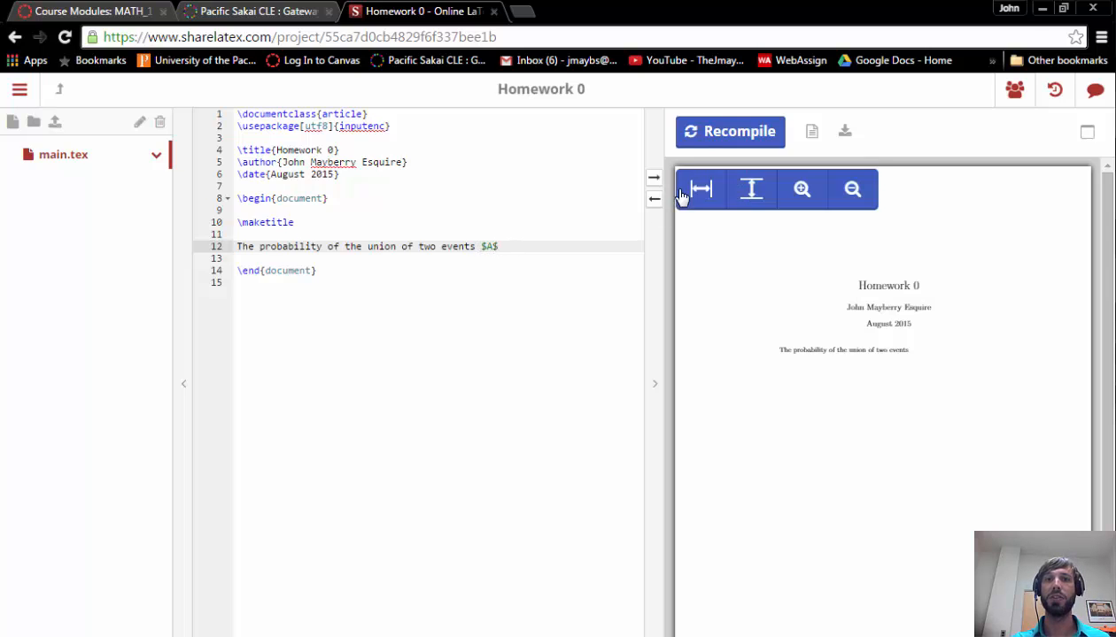
# Add ' and $B$' to the end of line 12 and recompile the PDF.
pyautogui.click(710, 132)
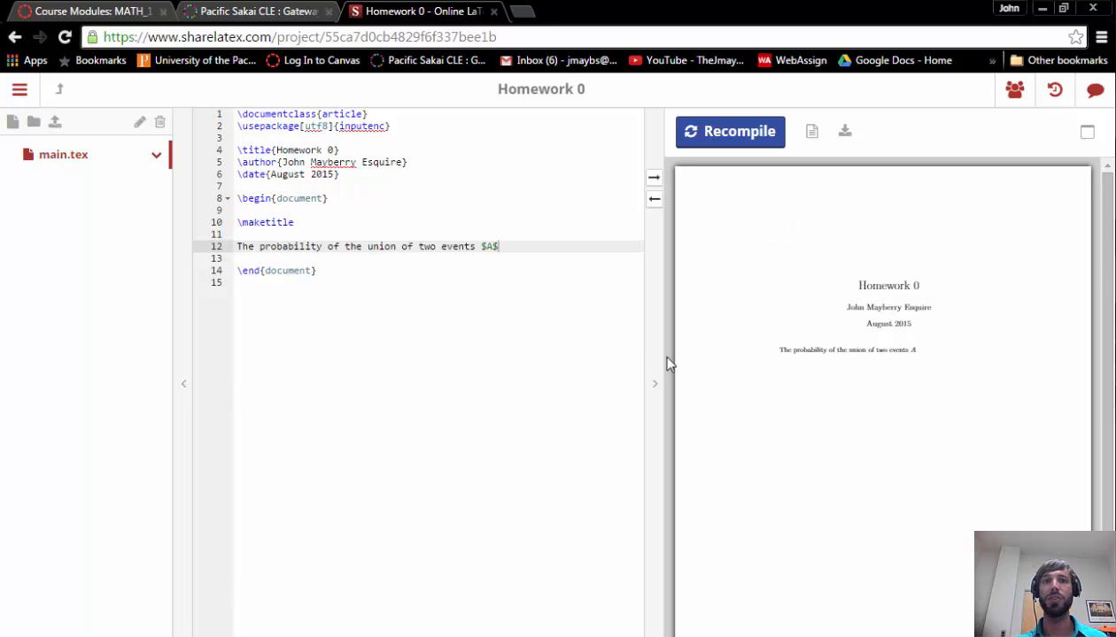
pyautogui.click(531, 248)
pyautogui.write('and $B$')
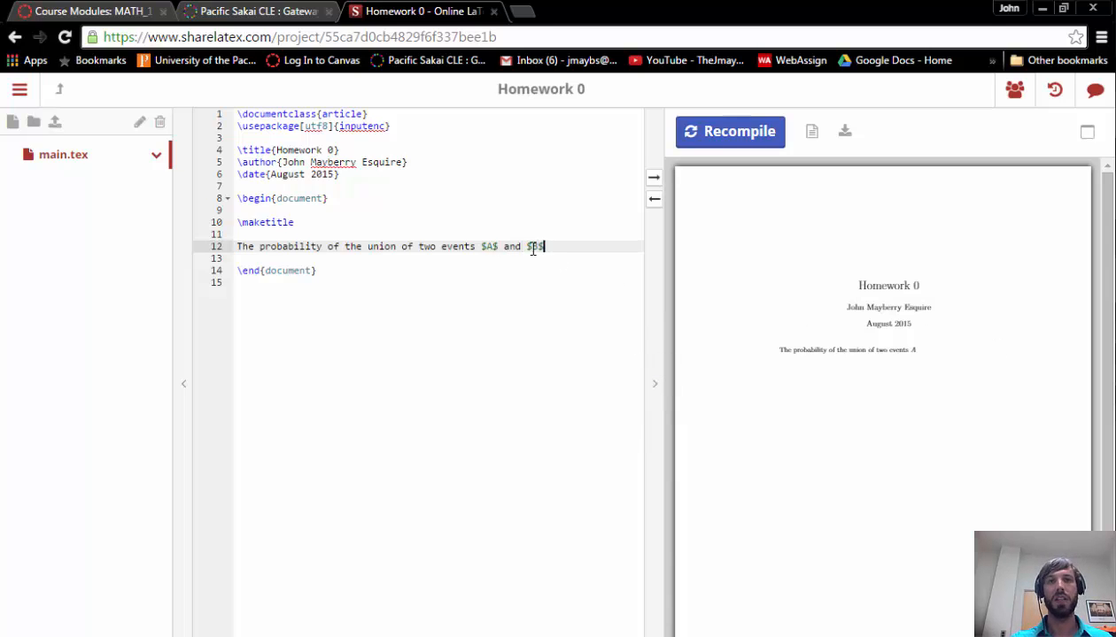
pyautogui.click(721, 147)
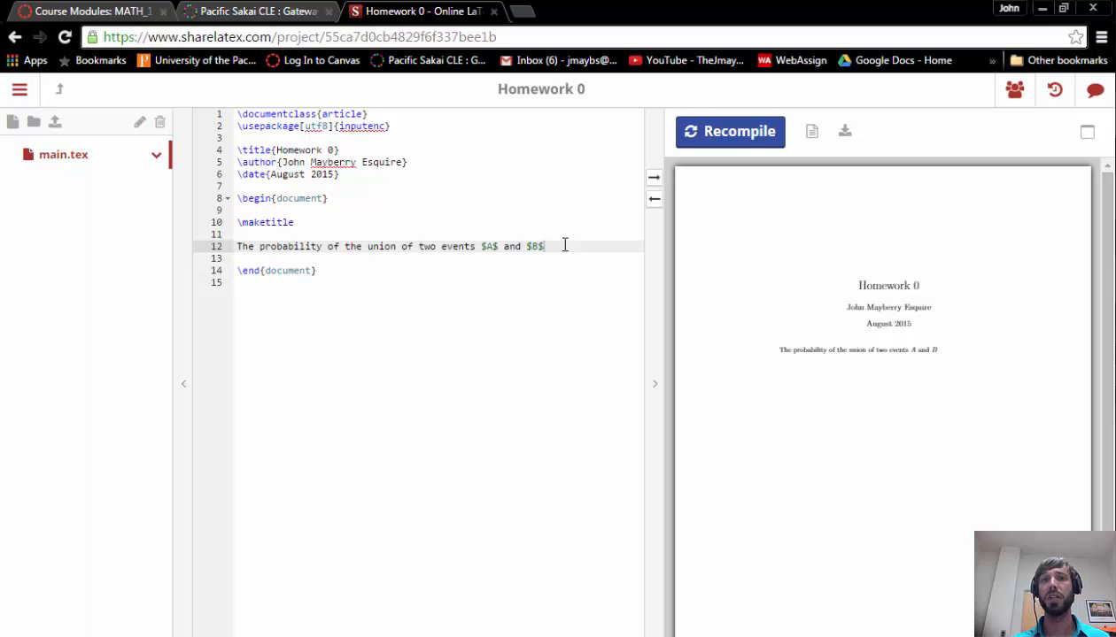
pyautogui.hotkey('ctrl', 'Return')
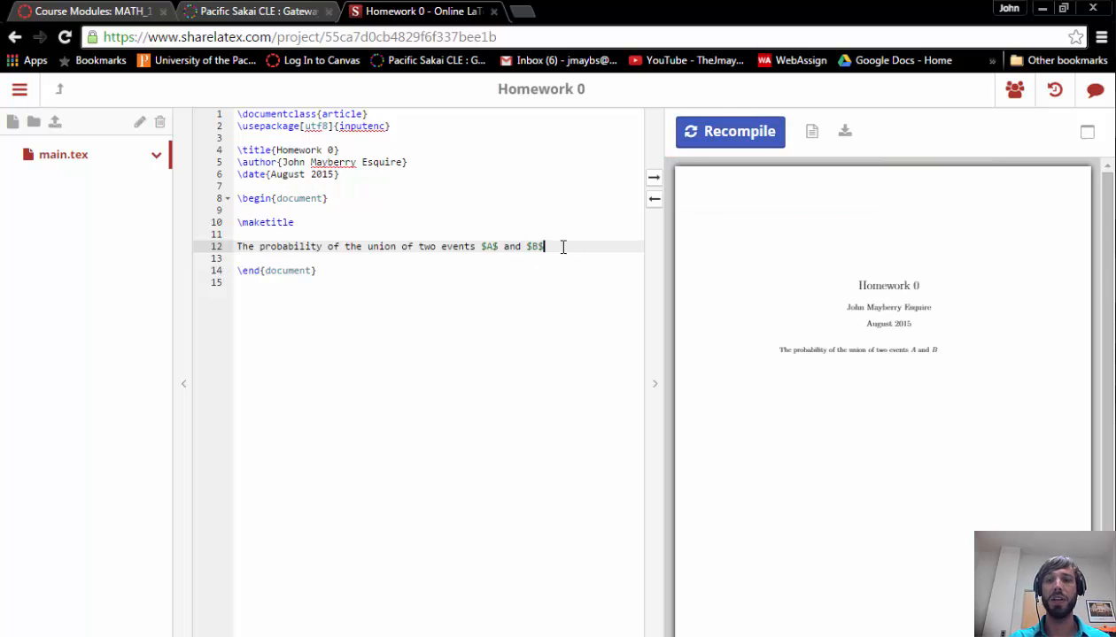
# Add ' is written' and a $$ P(A \cup B) $$ display equation below it, then recompile.
pyautogui.write('is written')
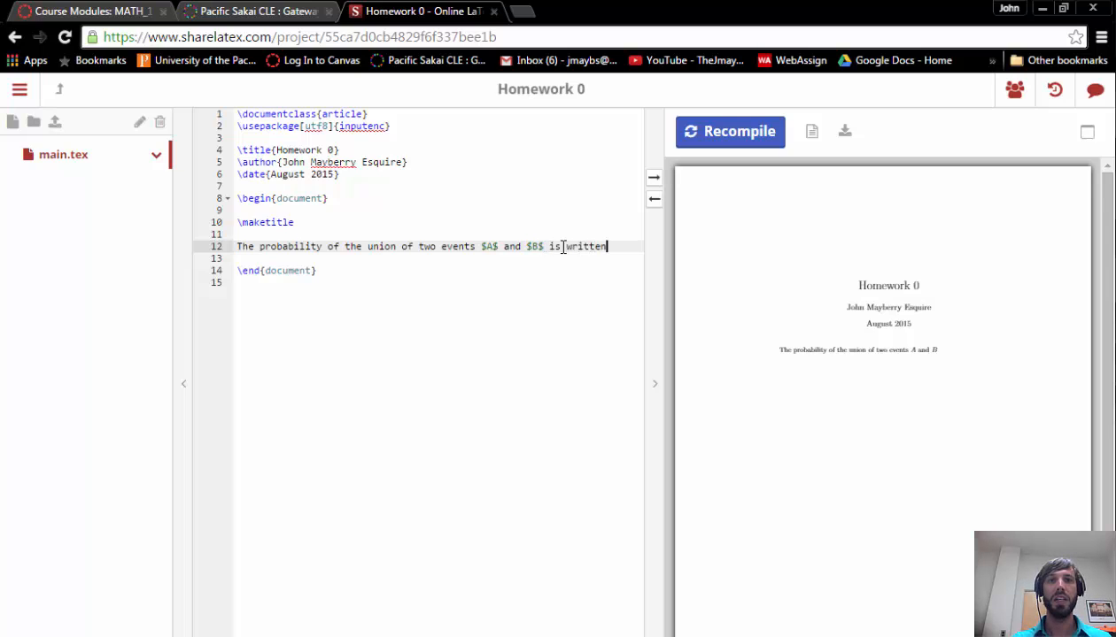
pyautogui.press('Return')
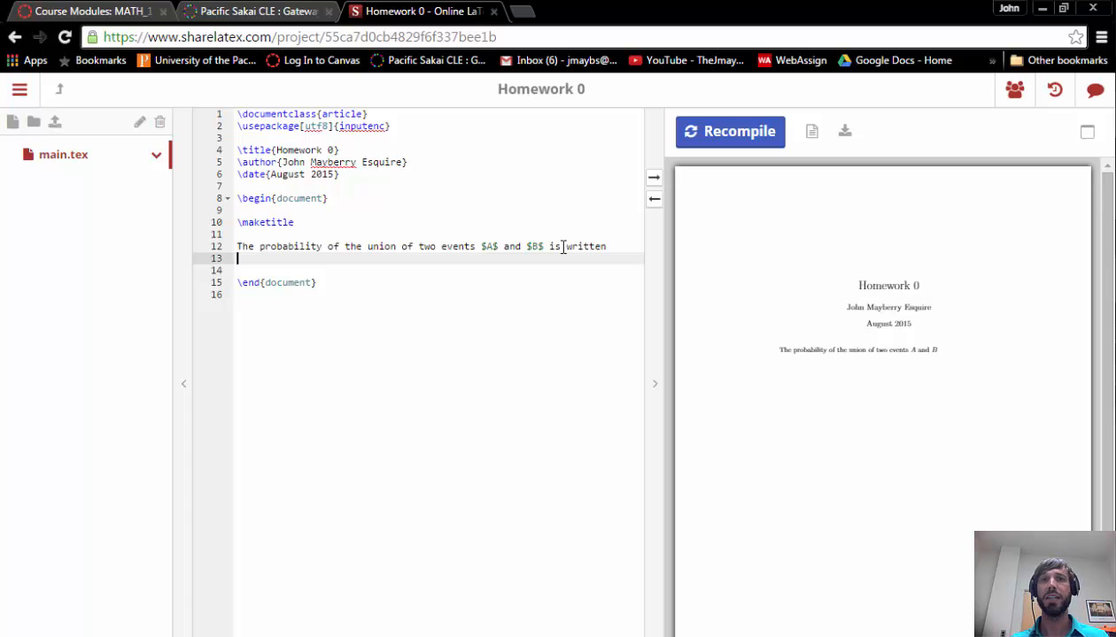
pyautogui.write('$$')
pyautogui.press('Return')
pyautogui.press('Return')
pyautogui.write('$$')
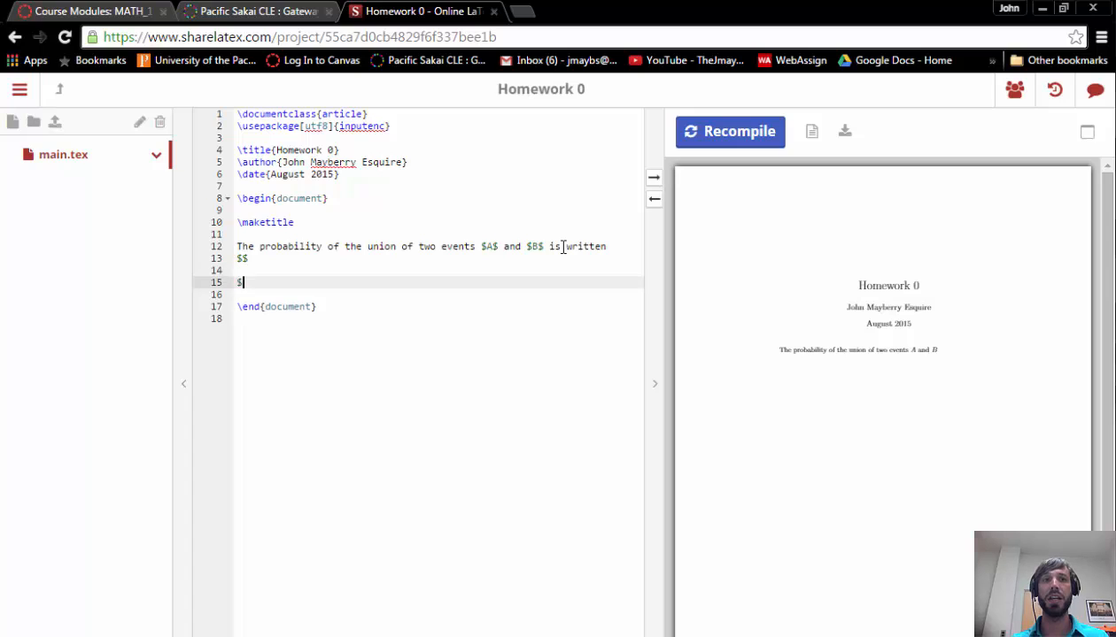
pyautogui.press('Up')
pyautogui.write('P')
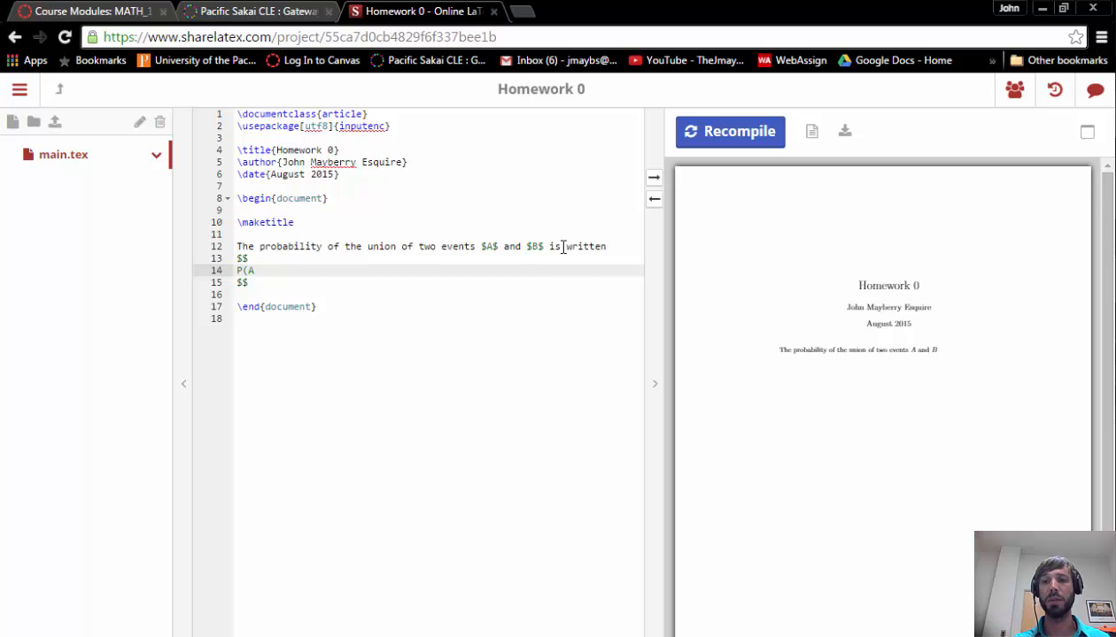
pyautogui.write('(A \\cup ')
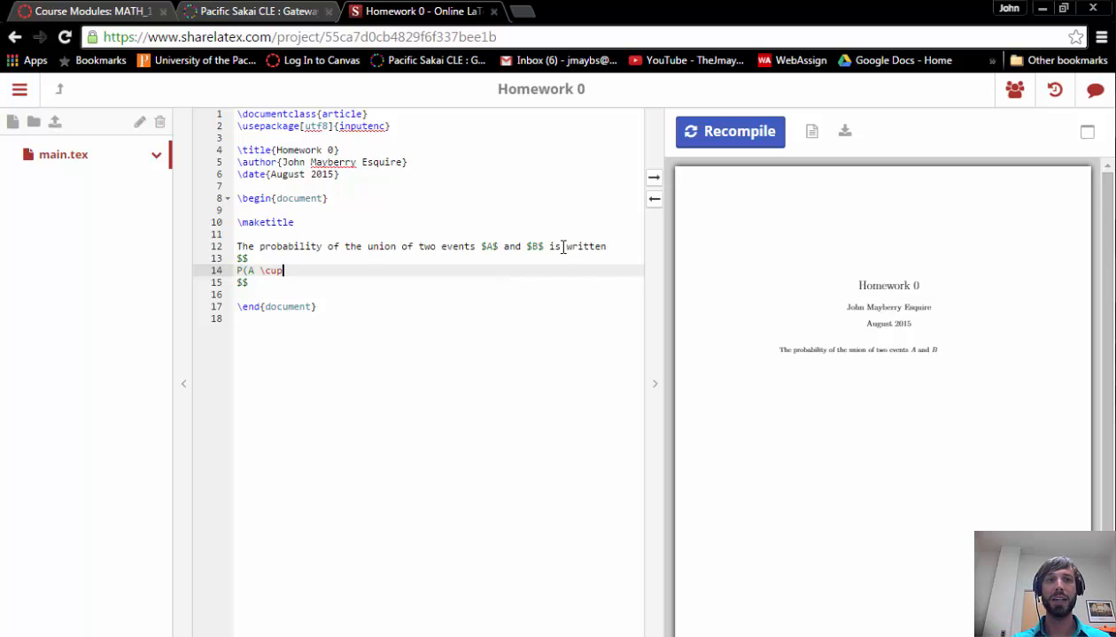
pyautogui.write('B)')
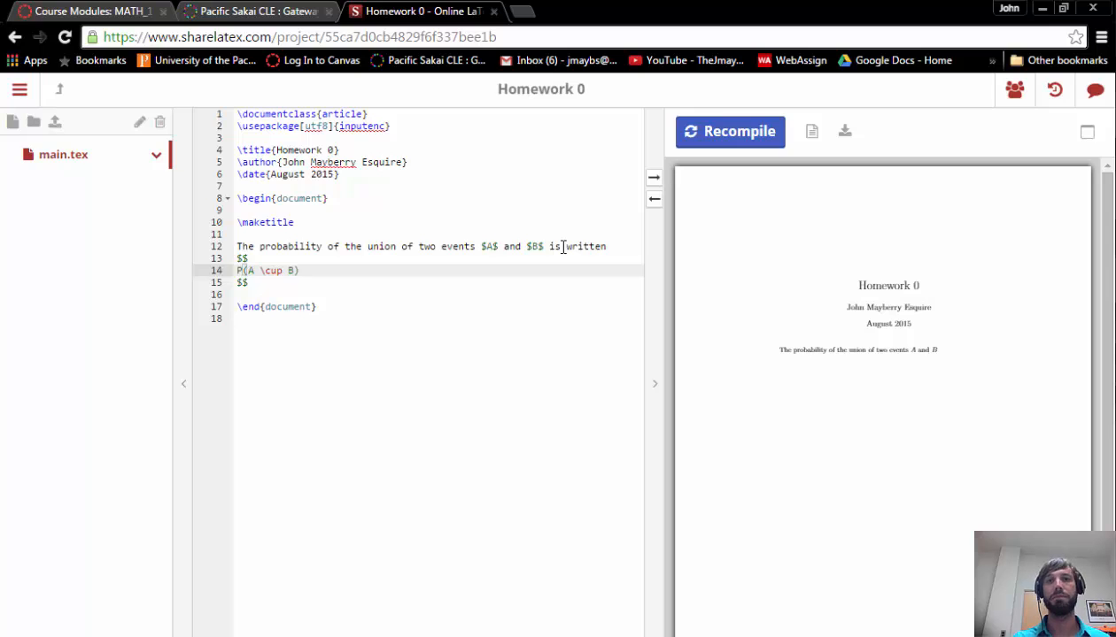
pyautogui.click(748, 135)
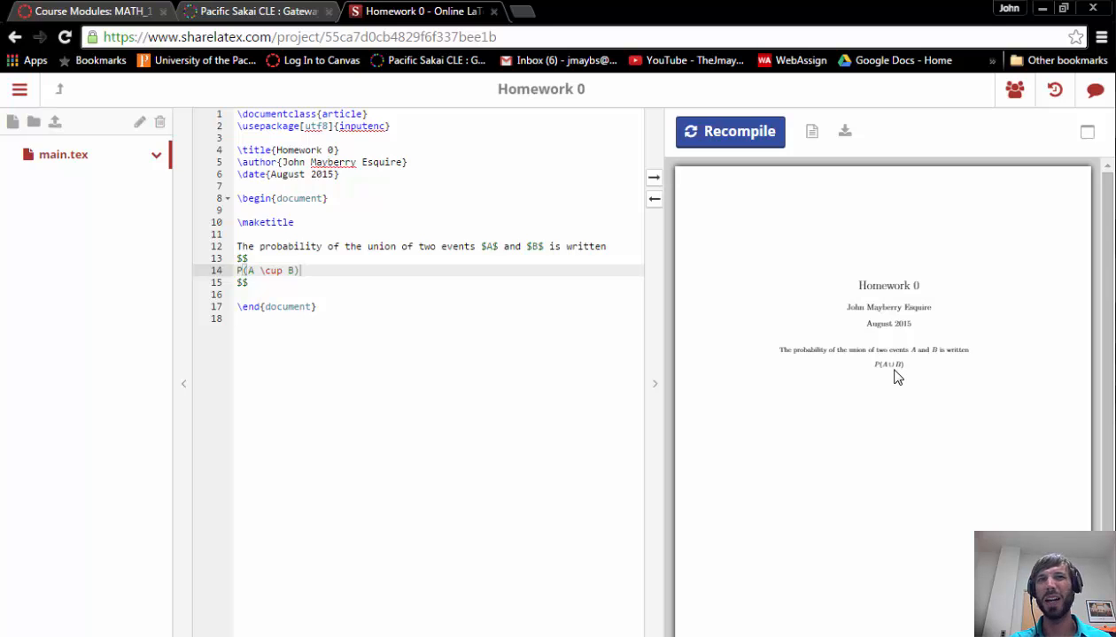
# Change \cup to \cap in the equation and recompile.
pyautogui.click(278, 271)
pyautogui.press('BackSpace')
pyautogui.write('a')
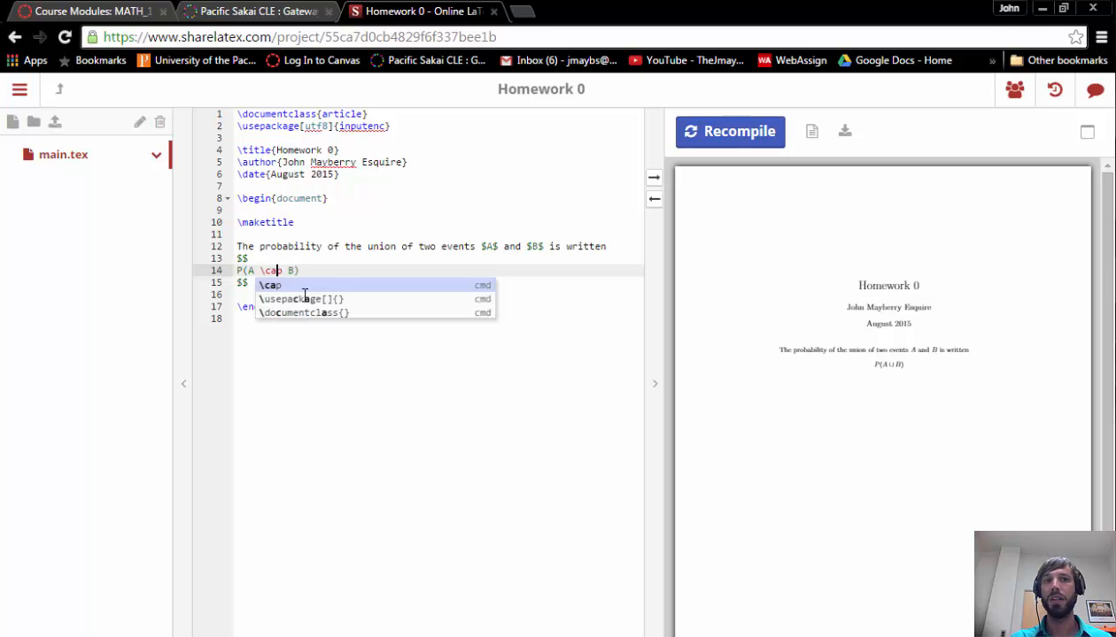
pyautogui.click(747, 134)
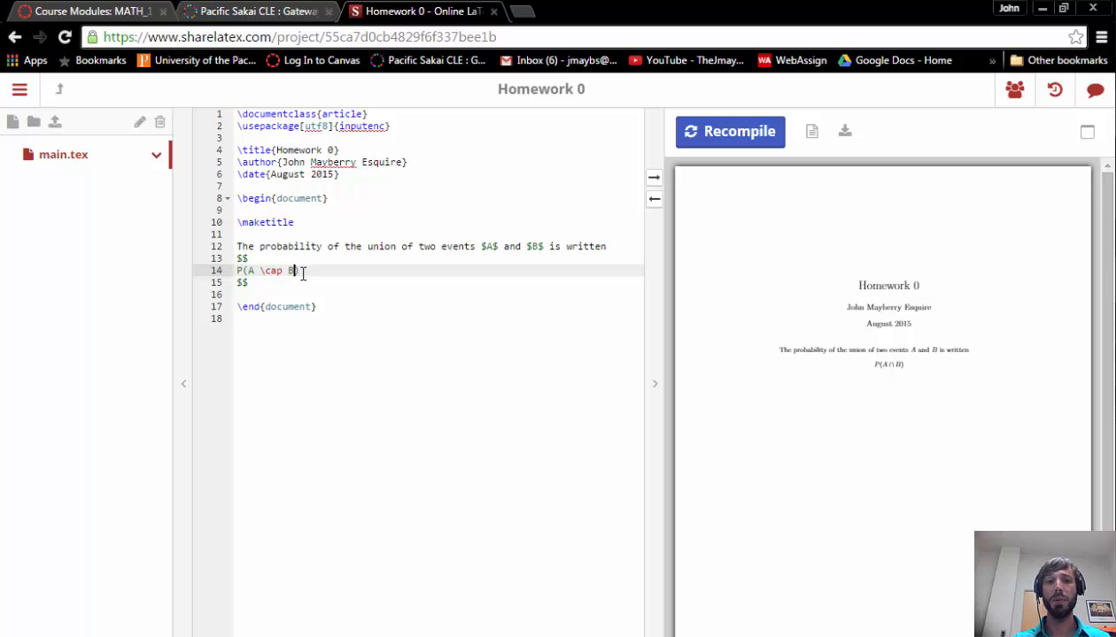
# Add ^C after B, recompile, and start a new line below the closing $$.
pyautogui.write('^C')
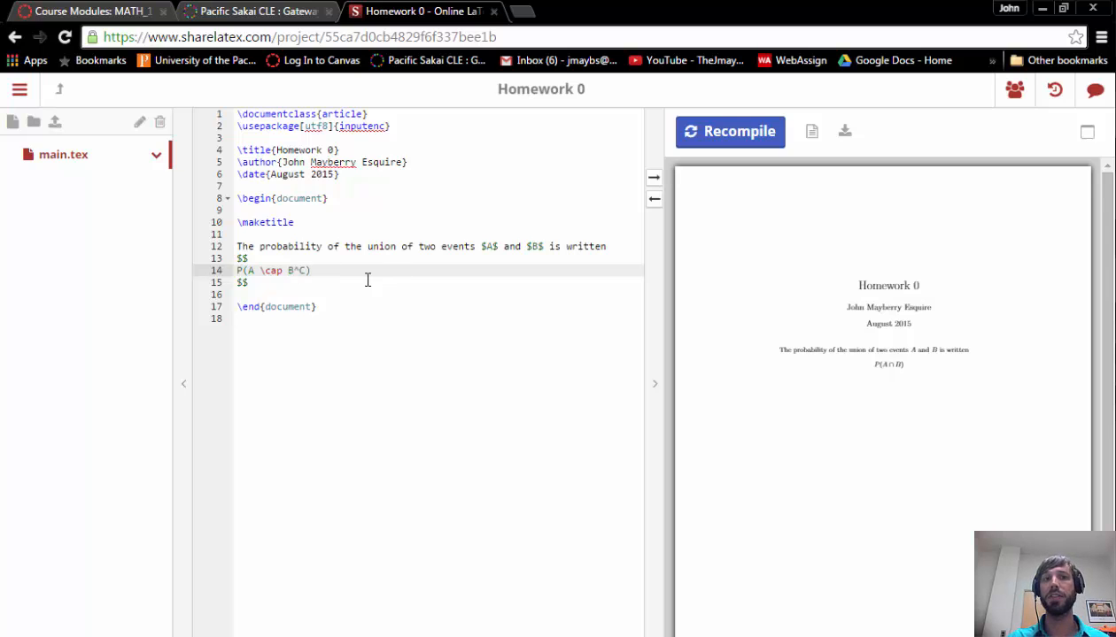
pyautogui.click(705, 131)
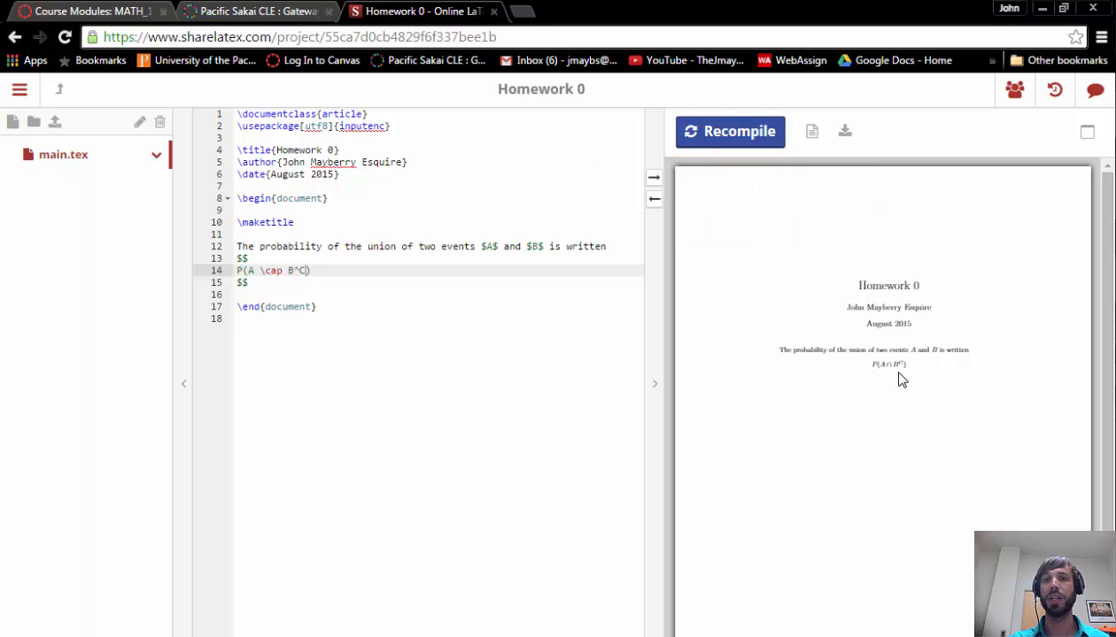
pyautogui.click(277, 285)
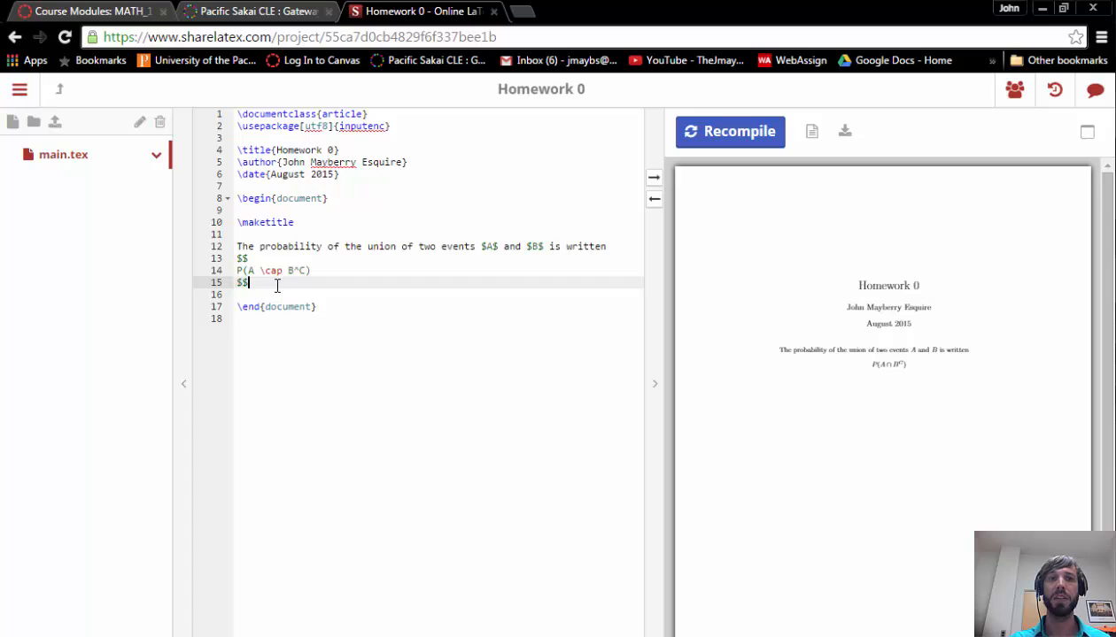
pyautogui.press('Return')
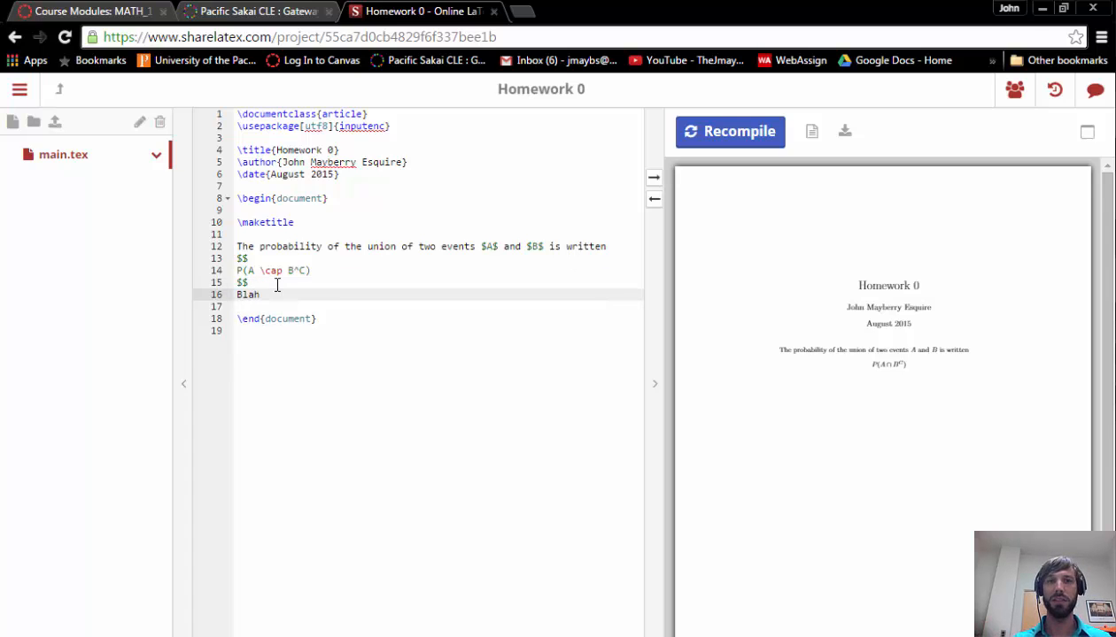
# Recompile to show Blah, then put \noindent at the start of line 12 and recompile.
pyautogui.click(714, 135)
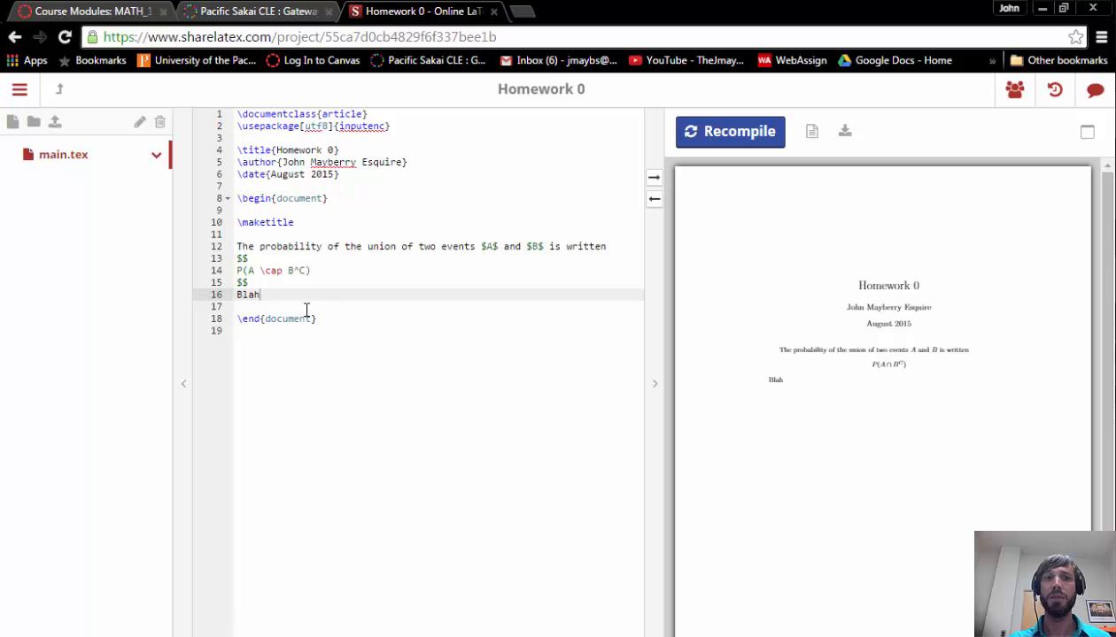
pyautogui.click(237, 246)
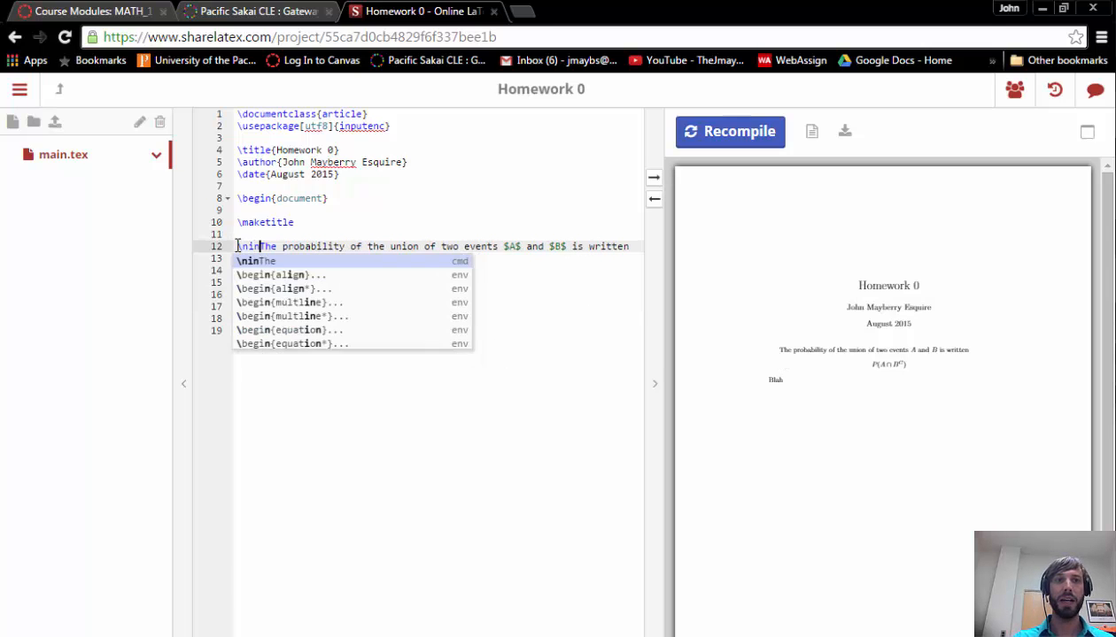
pyautogui.write('oindent')
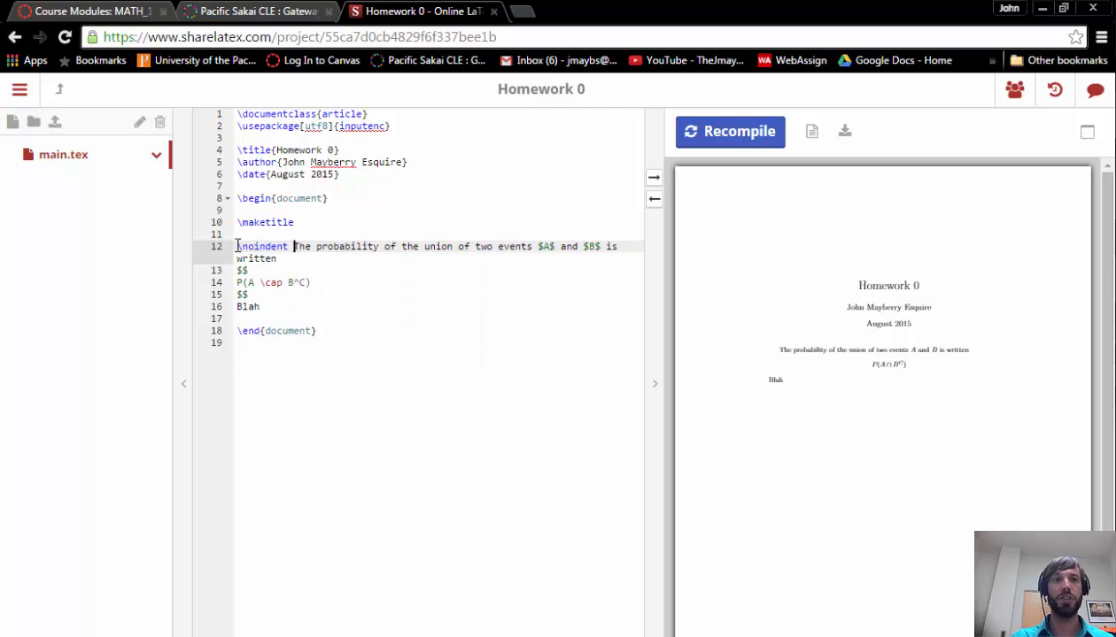
pyautogui.click(742, 136)
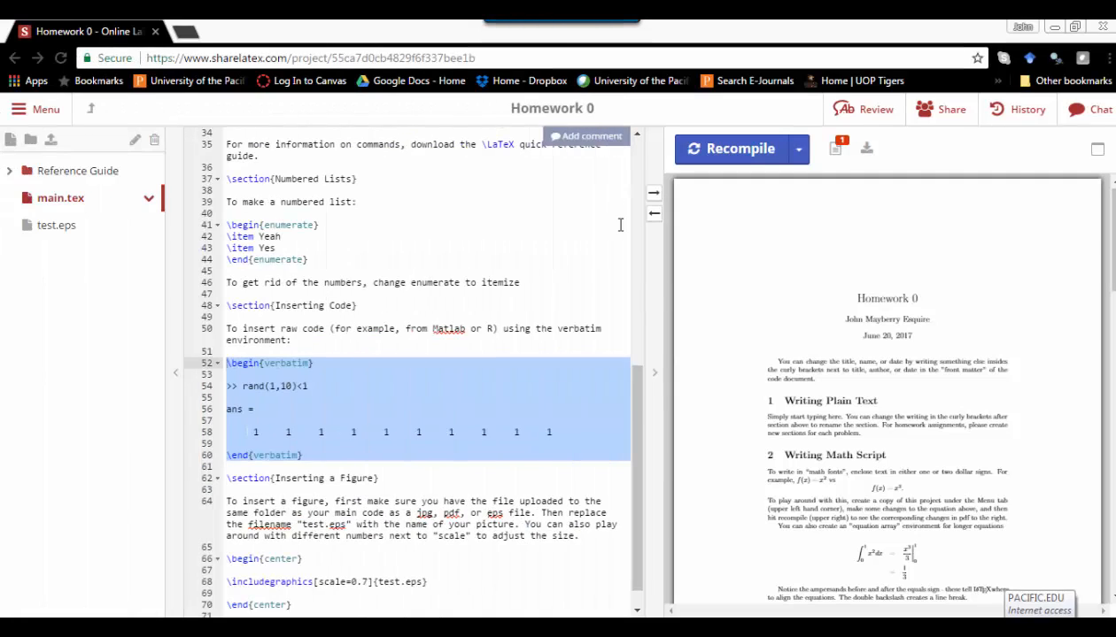
pyautogui.moveTo(639, 376); pyautogui.dragTo(632, 181)
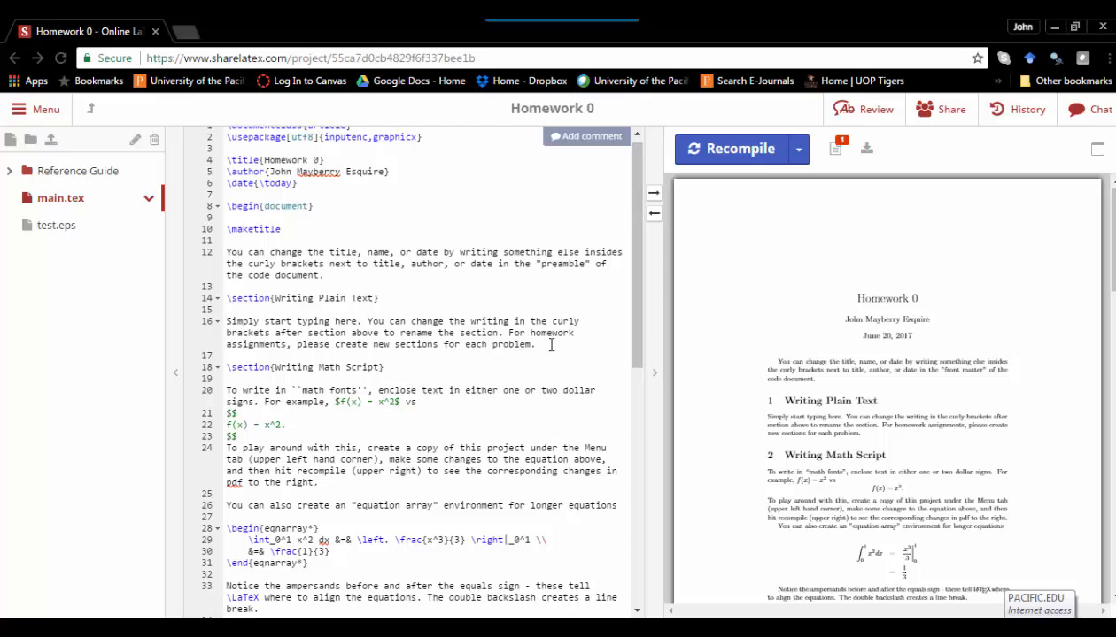
pyautogui.moveTo(550, 345); pyautogui.dragTo(224, 330)
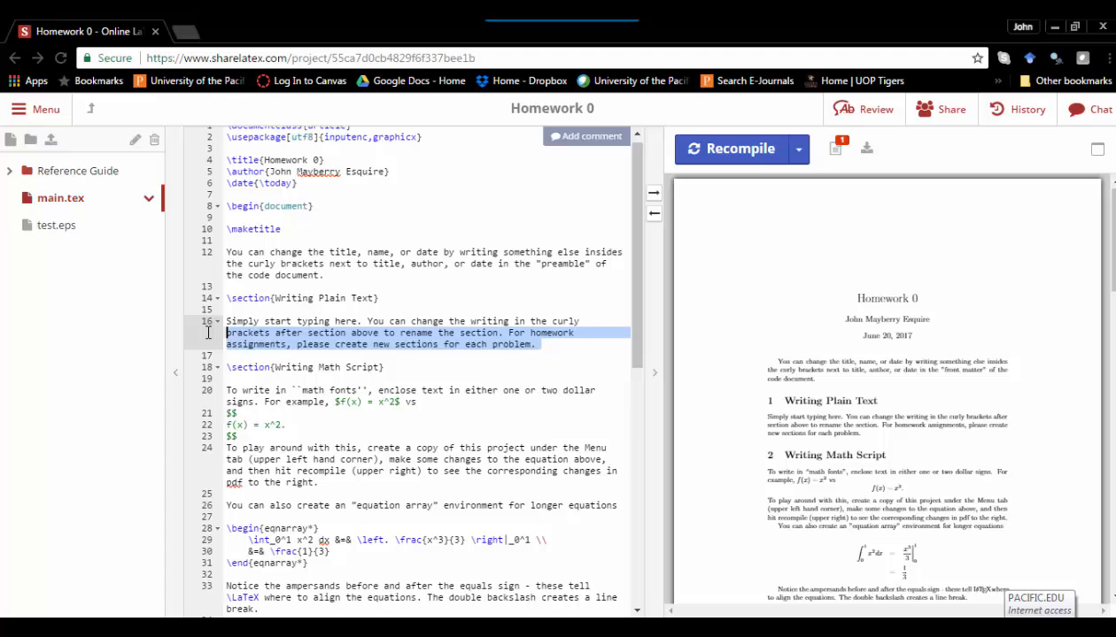
pyautogui.click(263, 432)
pyautogui.moveTo(226, 435); pyautogui.dragTo(330, 402)
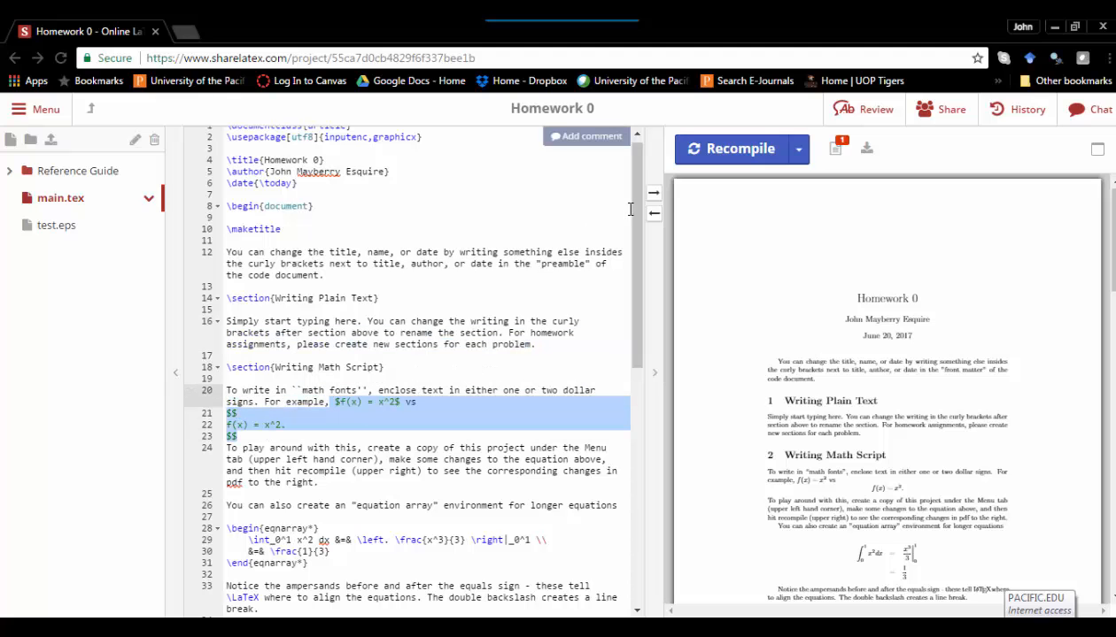
pyautogui.scroll(-2, 643, 215)
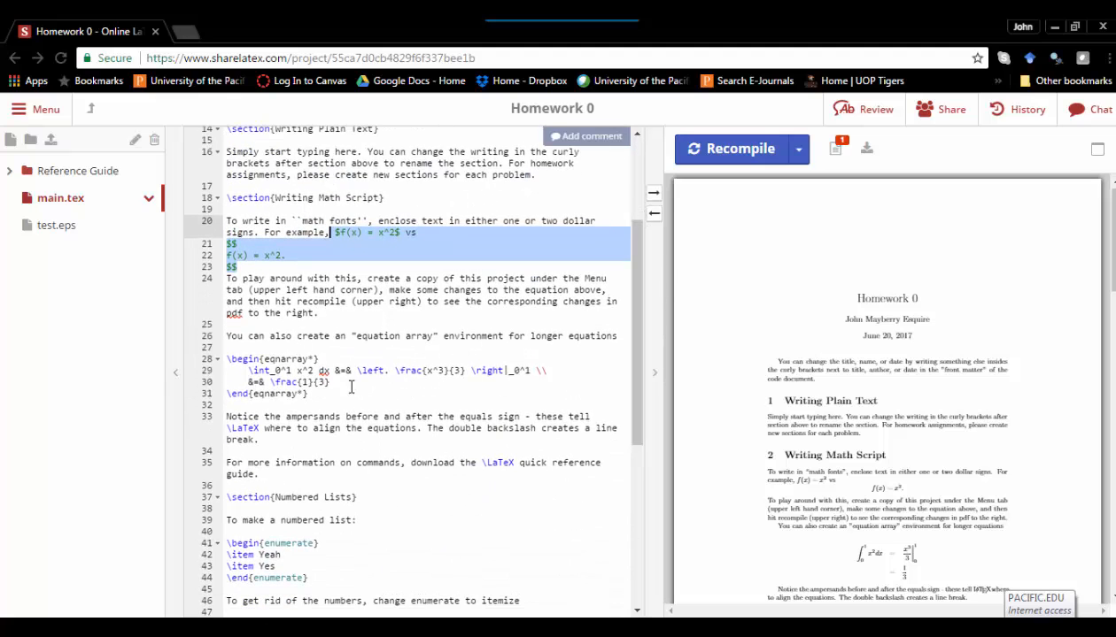
pyautogui.click(305, 393)
pyautogui.moveTo(305, 393); pyautogui.dragTo(227, 359)
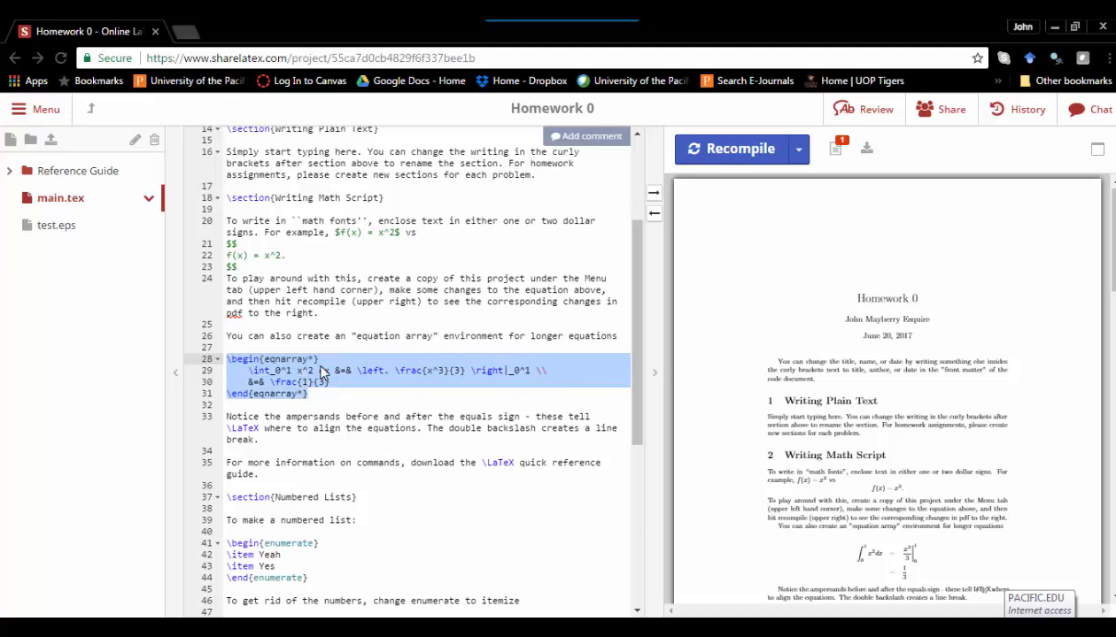
pyautogui.scroll(-2, 629, 358)
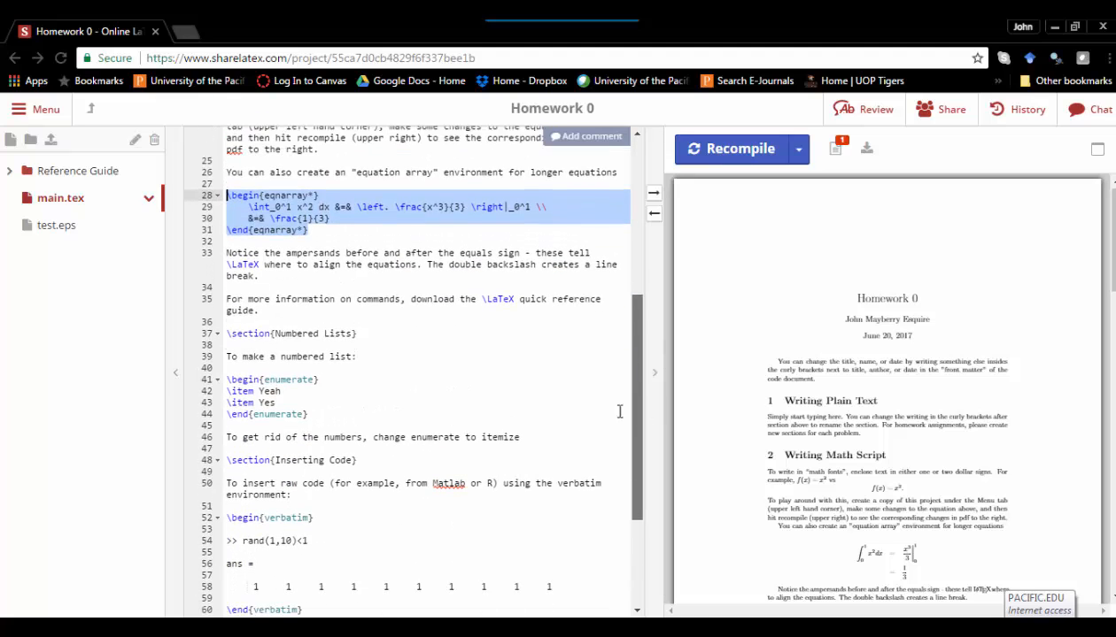
pyautogui.moveTo(323, 415); pyautogui.dragTo(227, 379)
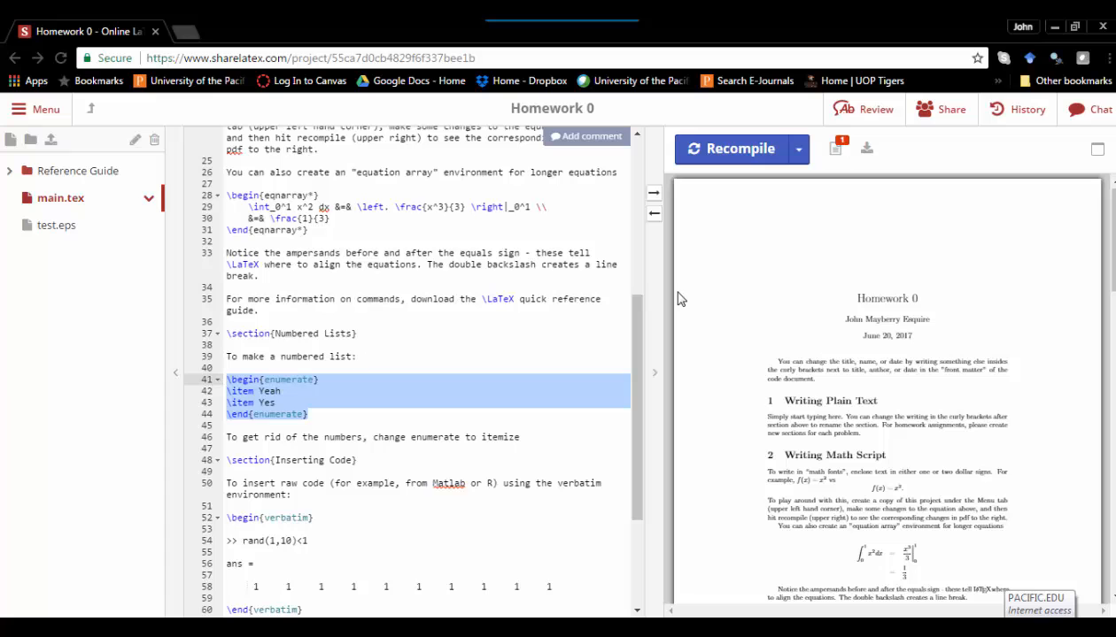
pyautogui.scroll(-2, 643, 326)
pyautogui.moveTo(306, 467); pyautogui.dragTo(229, 379)
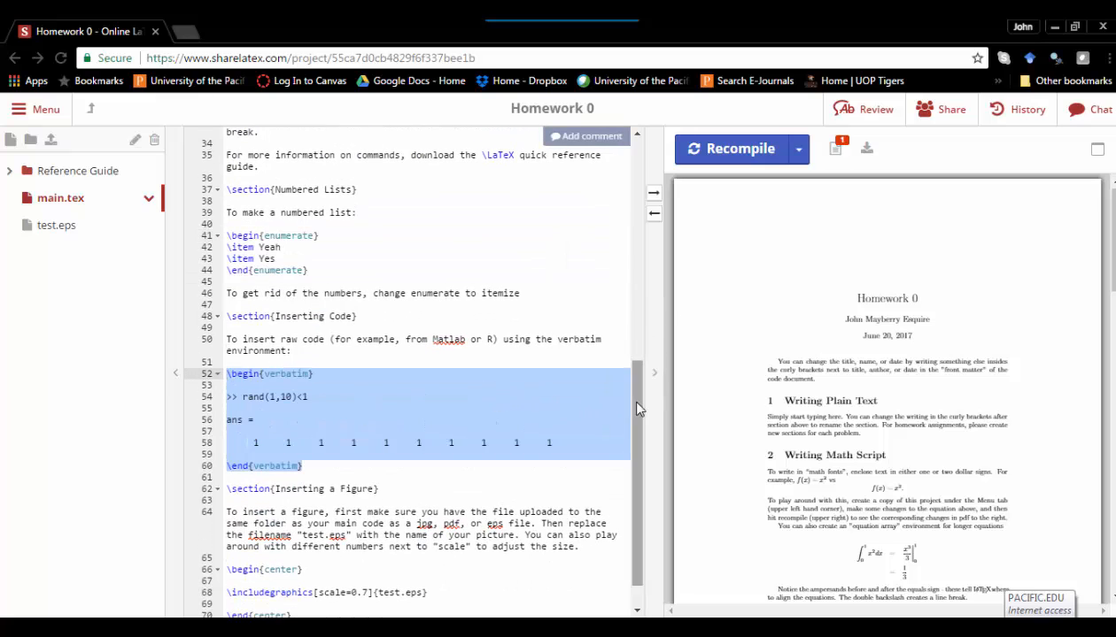
pyautogui.scroll(-1, 634, 416)
pyautogui.moveTo(291, 579); pyautogui.dragTo(219, 536)
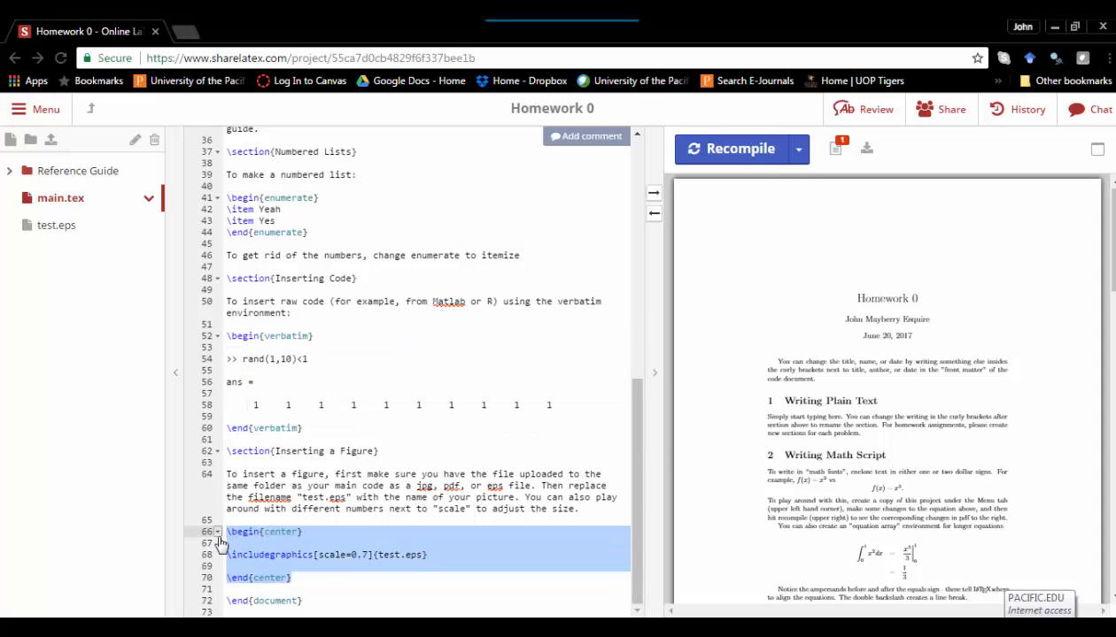
pyautogui.moveTo(637, 406); pyautogui.dragTo(615, 166)
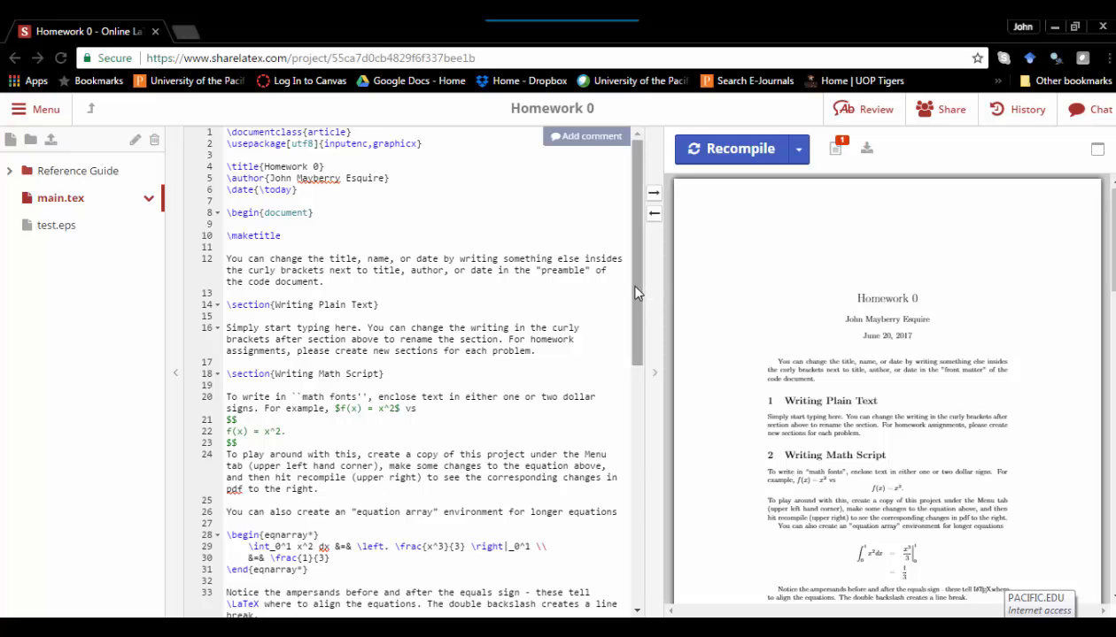
# Expand the Reference Guide folder and scroll through the project settings panel.
pyautogui.click(24, 173)
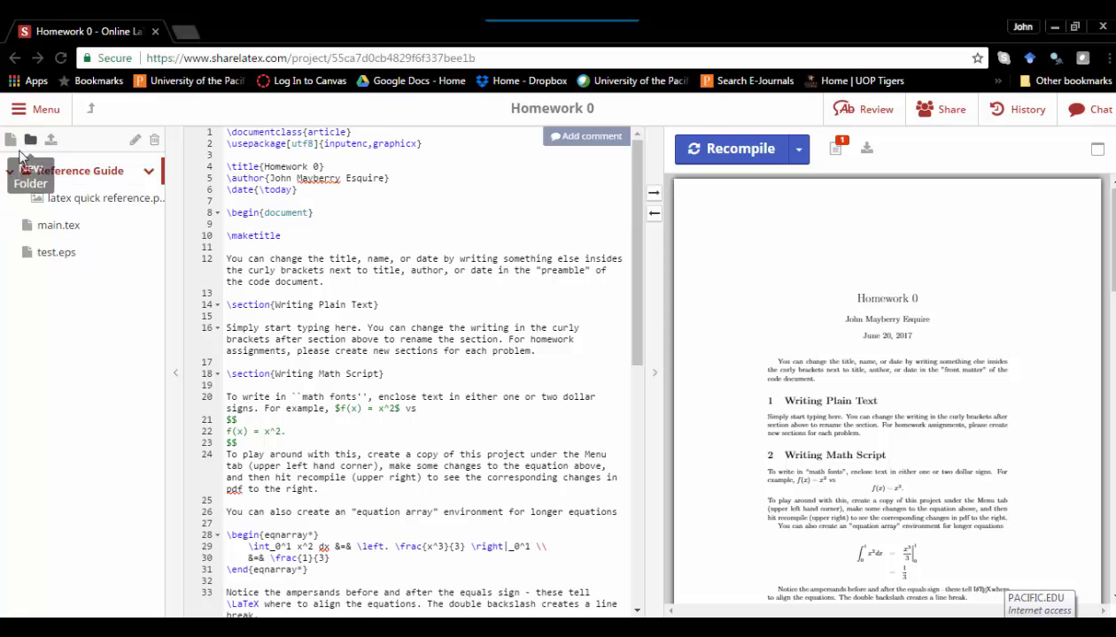
pyautogui.click(20, 112)
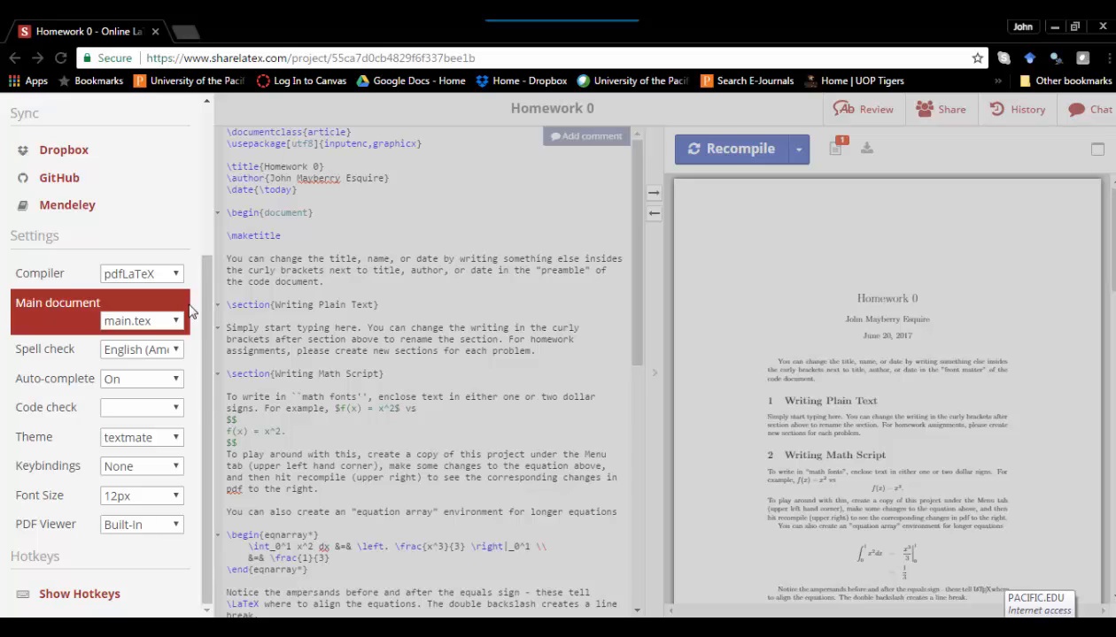
pyautogui.moveTo(203, 301); pyautogui.dragTo(189, 164)
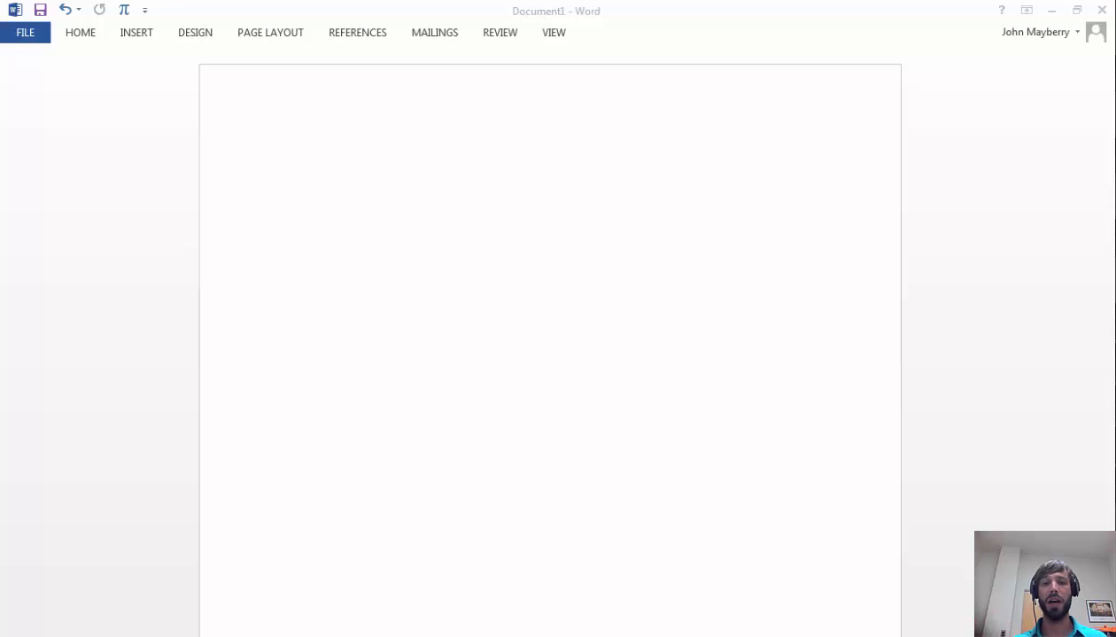
# Type 'Write stuff' on the blank page and insert an empty equation after it.
pyautogui.click(387, 192)
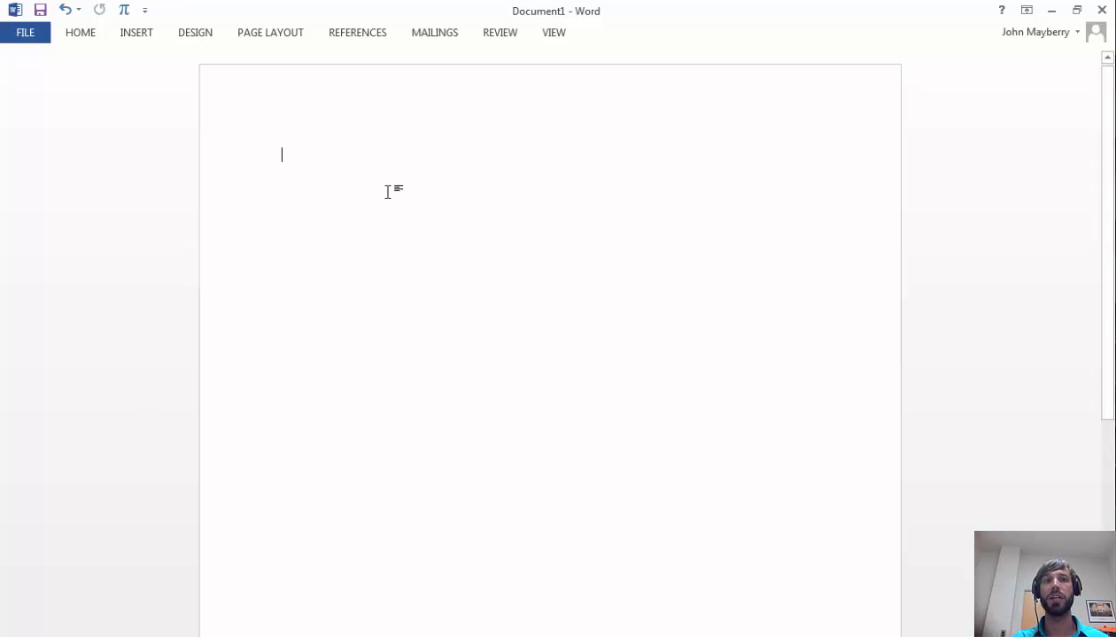
pyautogui.write('Write stuff')
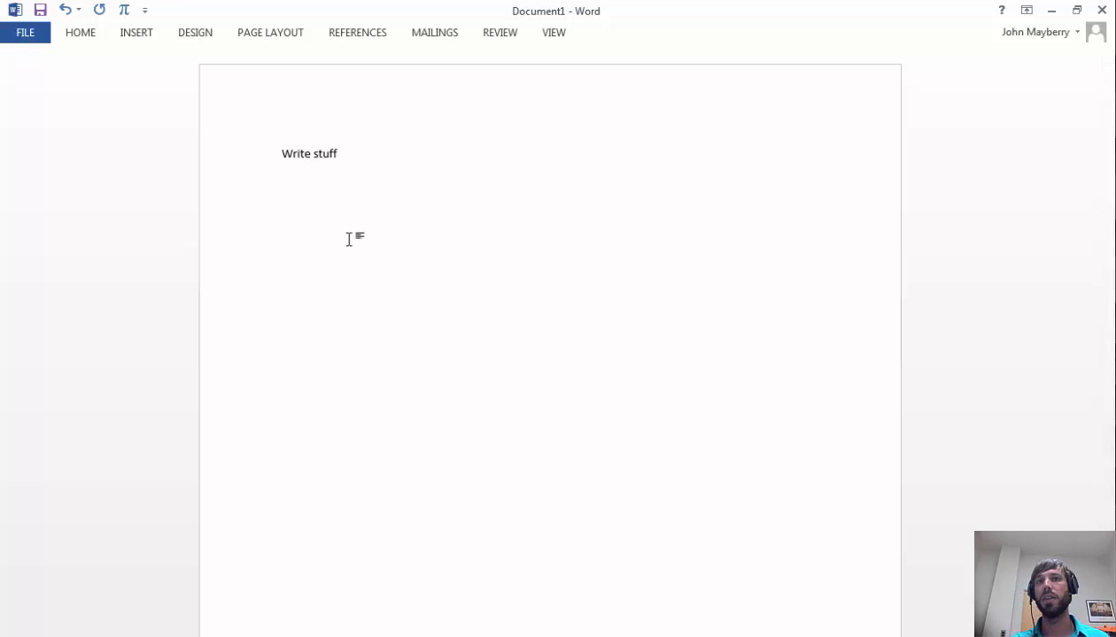
pyautogui.click(81, 37)
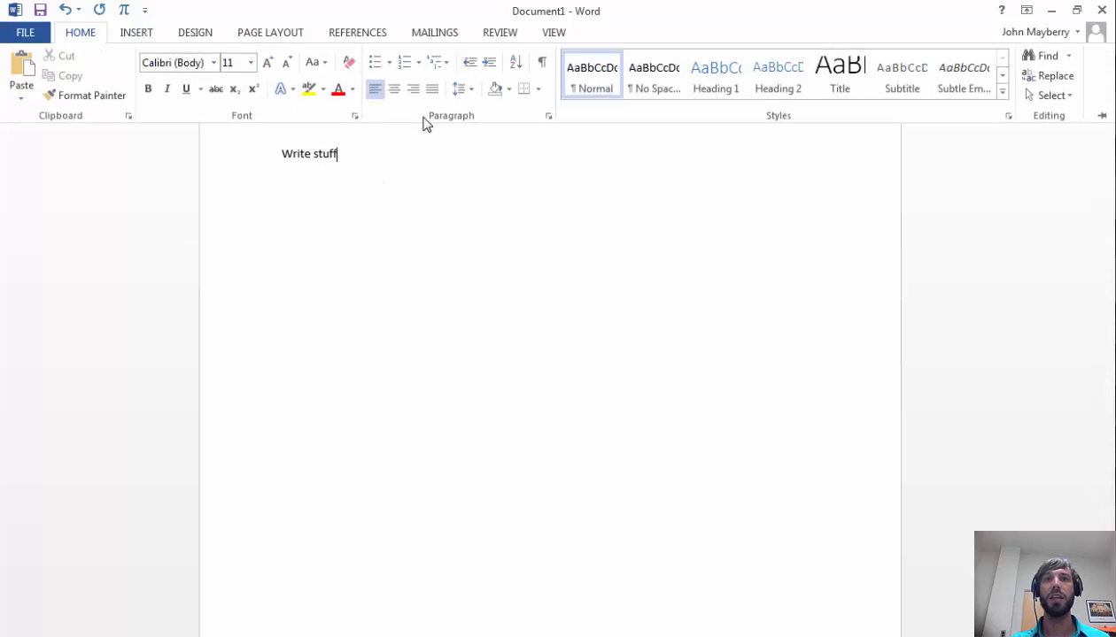
pyautogui.click(137, 33)
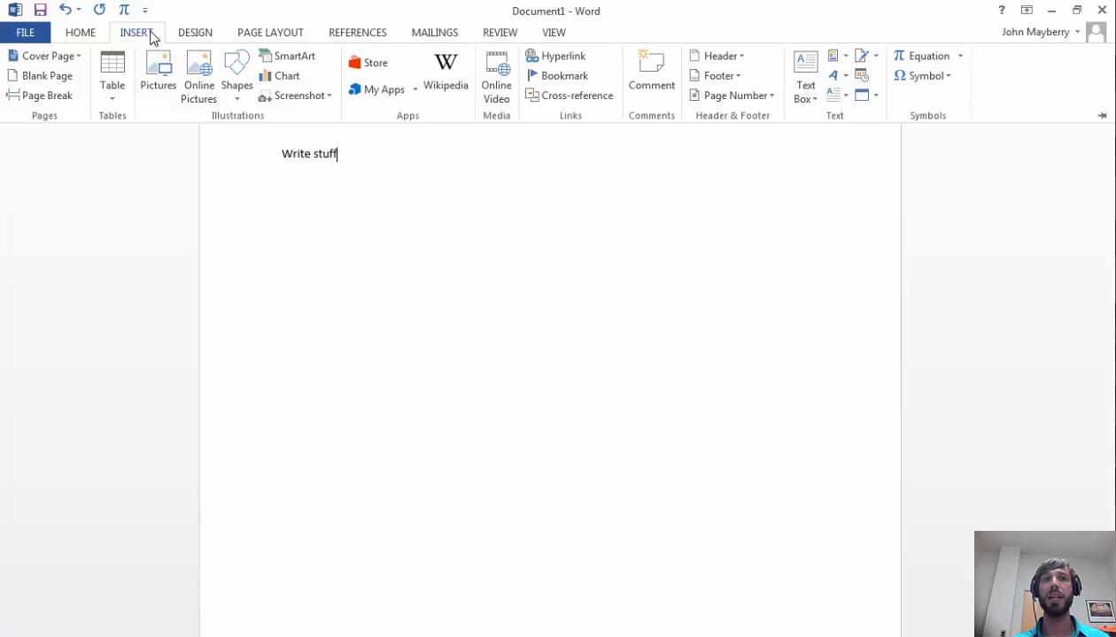
pyautogui.click(956, 59)
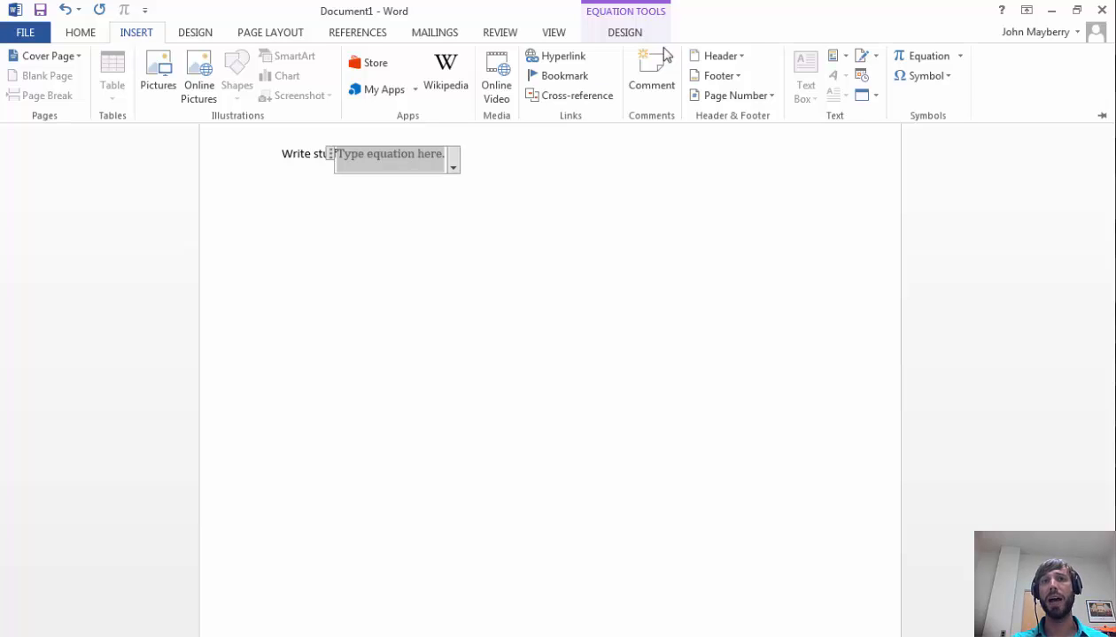
# Type P(A\cup B) into Word's empty equation so it renders P(A ∪ B), then start a new line.
pyautogui.click(629, 34)
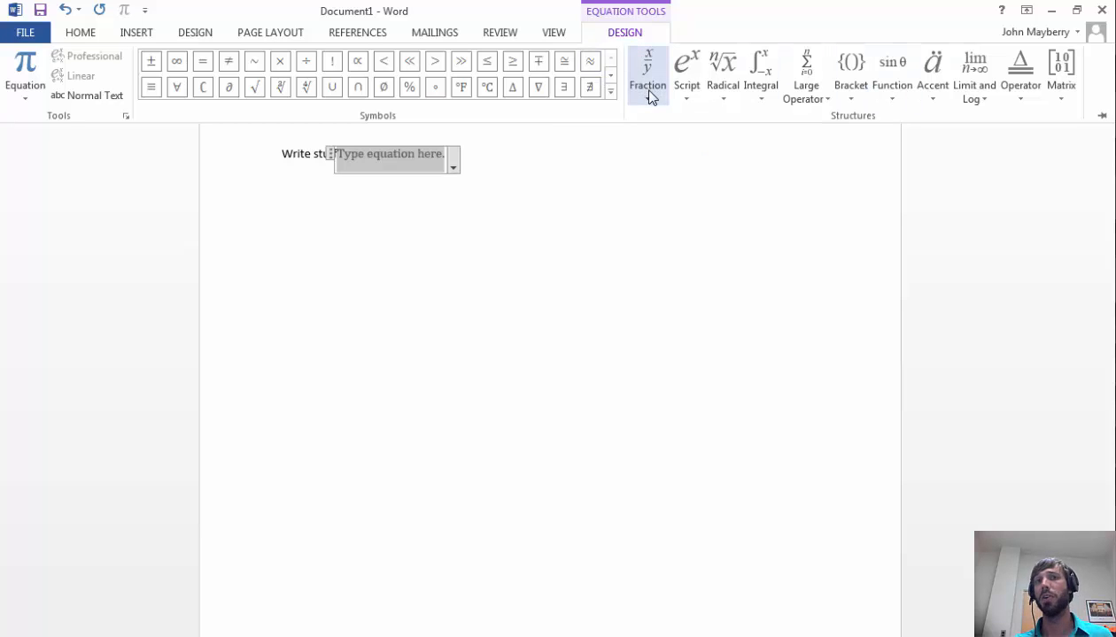
pyautogui.click(387, 156)
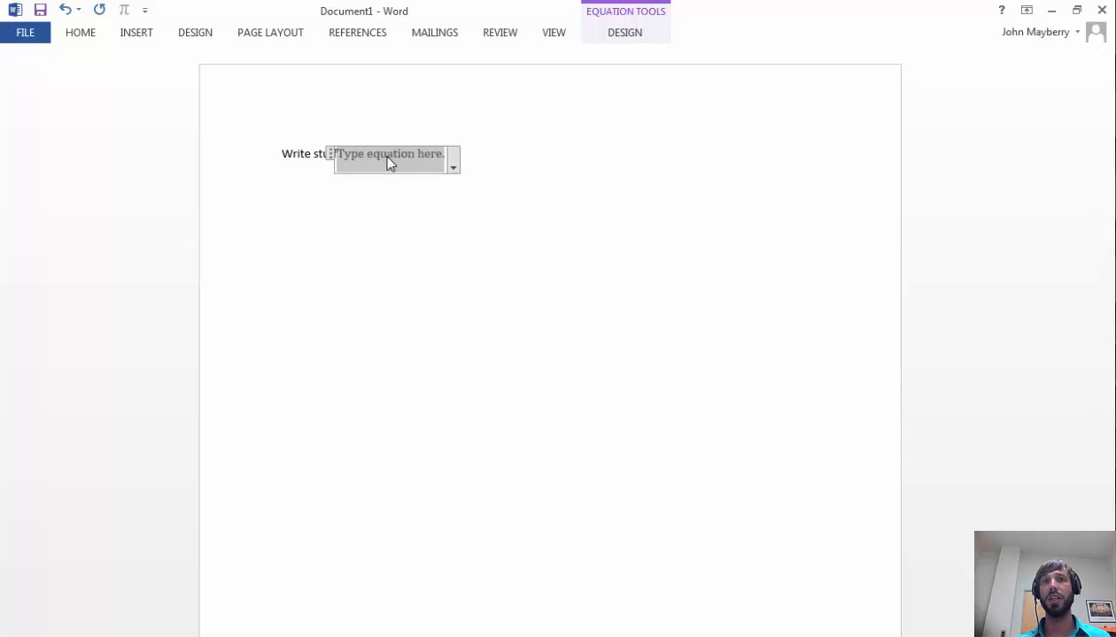
pyautogui.write('P(A')
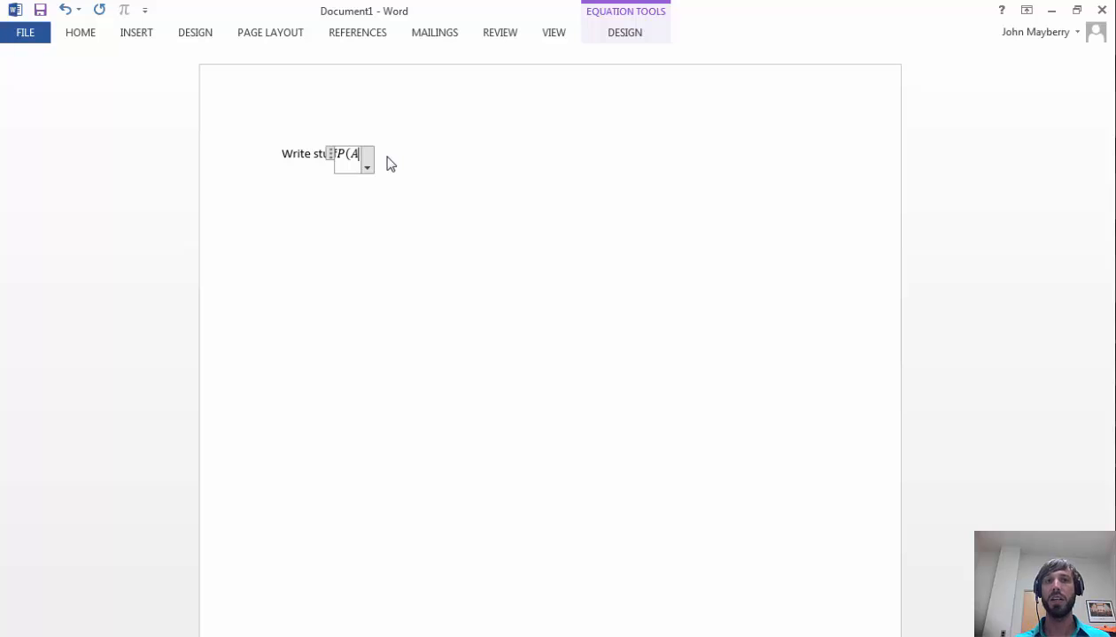
pyautogui.write('\\cup')
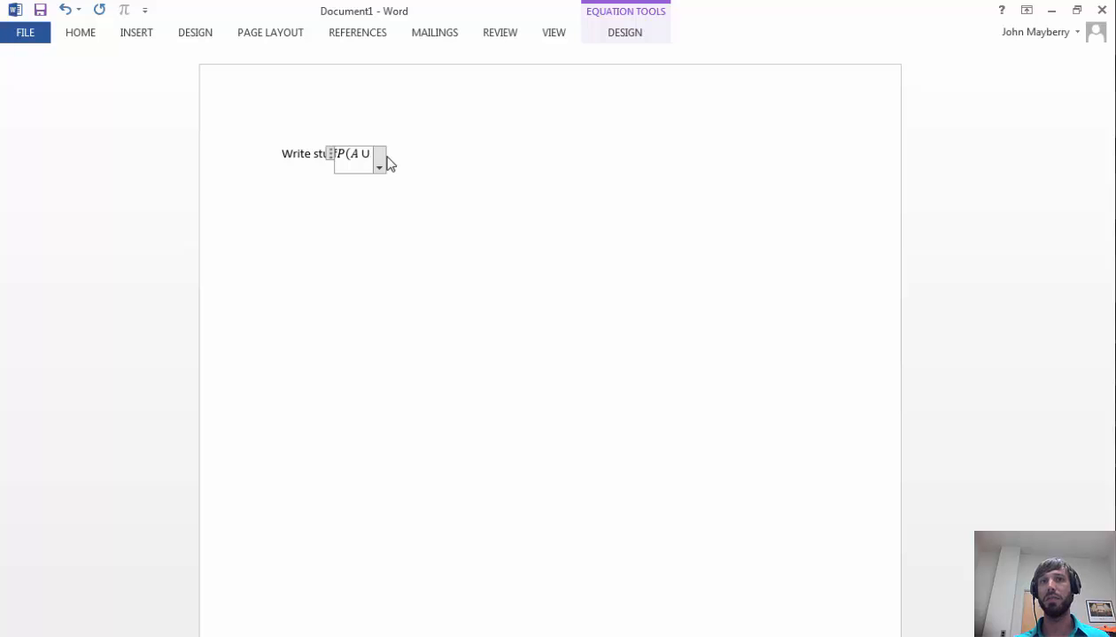
pyautogui.write(' B)')
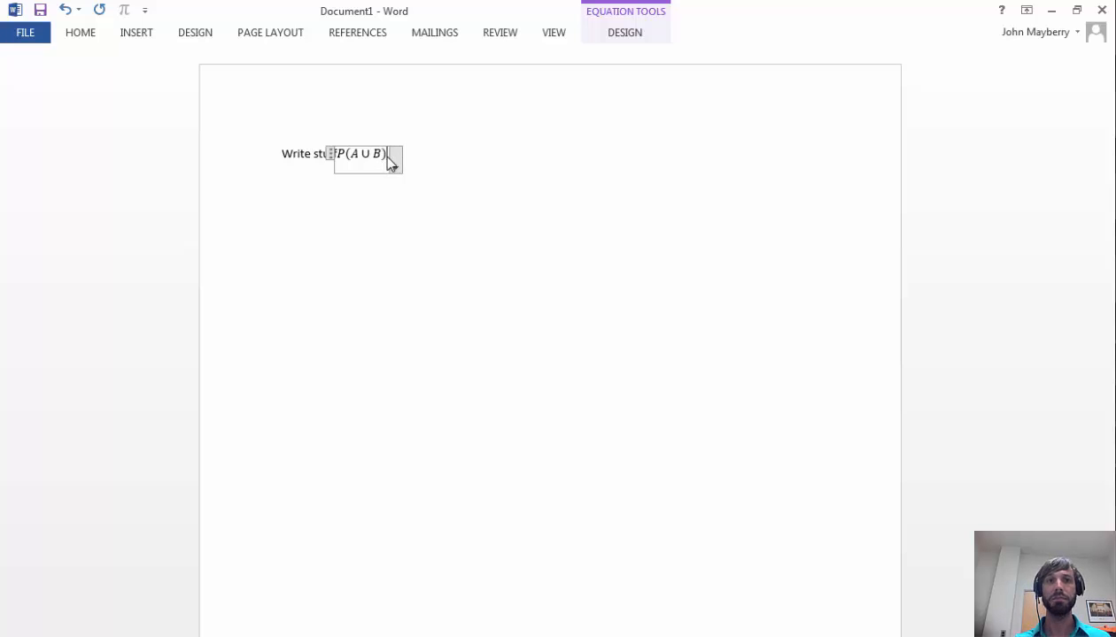
pyautogui.press('Return')
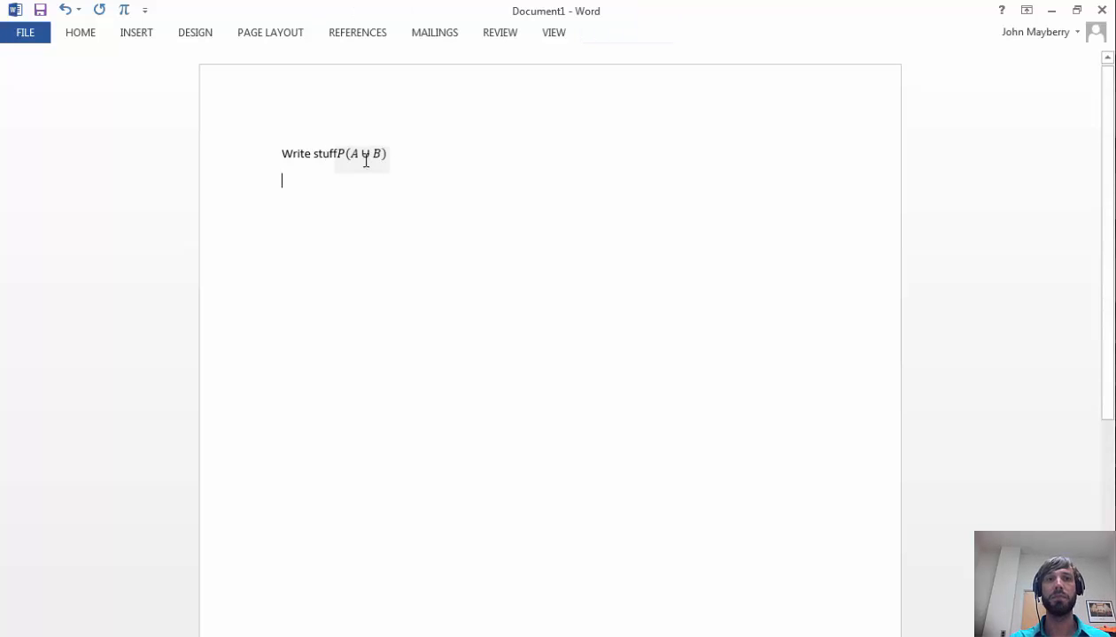